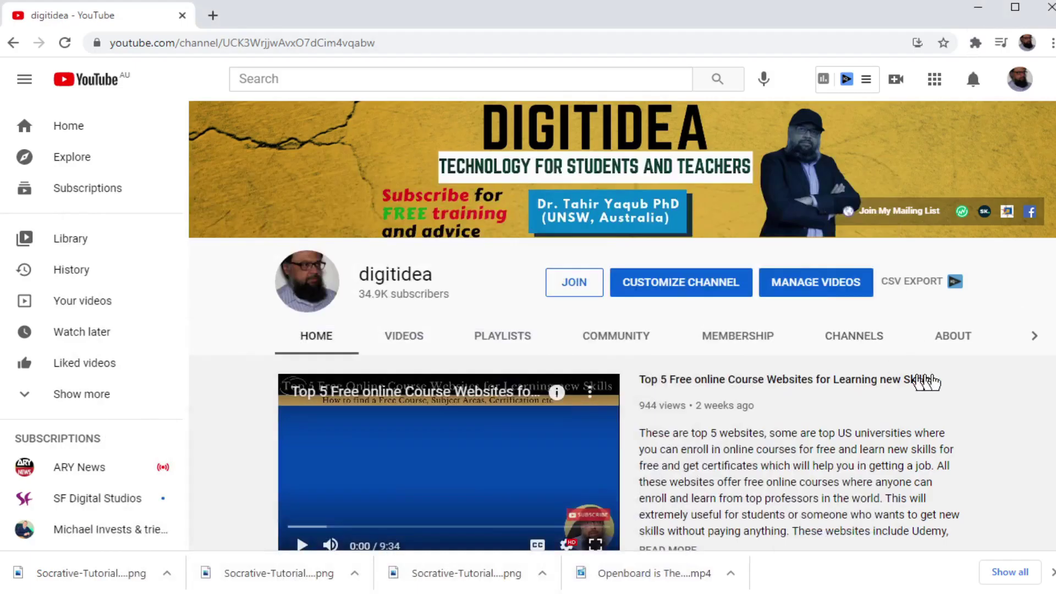
# Scroll down the digitidea YouTube channel page through its playlists
pyautogui.scroll(-6, 1054, 175)
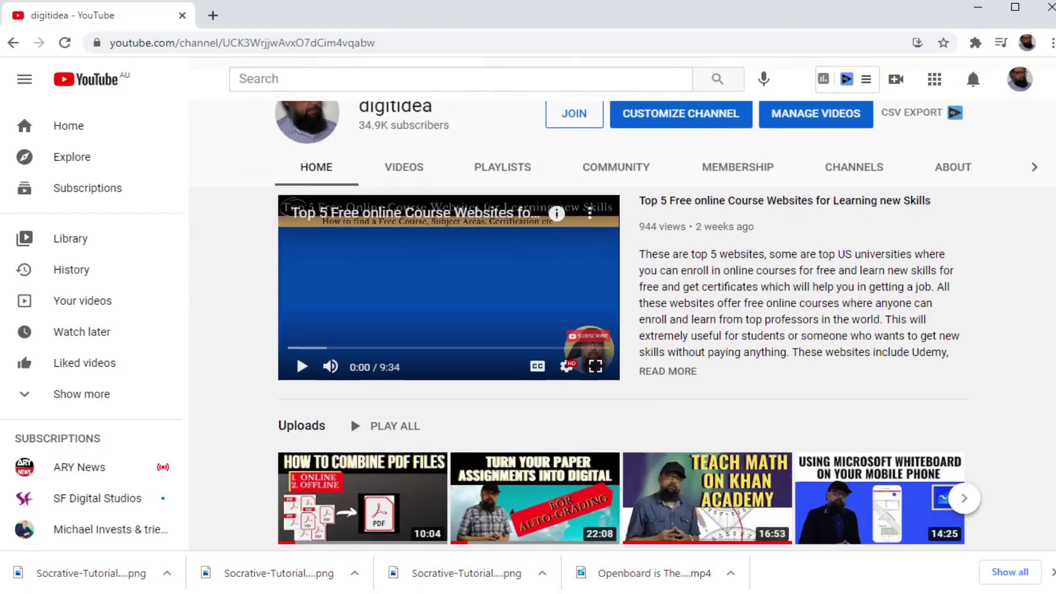
pyautogui.scroll(-3, 1053, 175)
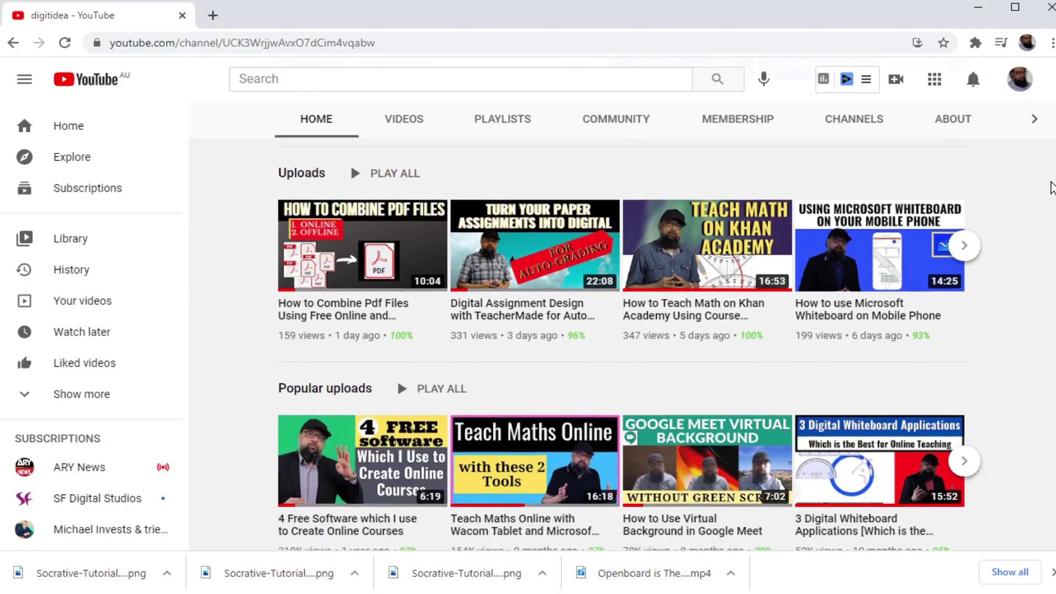
pyautogui.scroll(-6, 1033, 290)
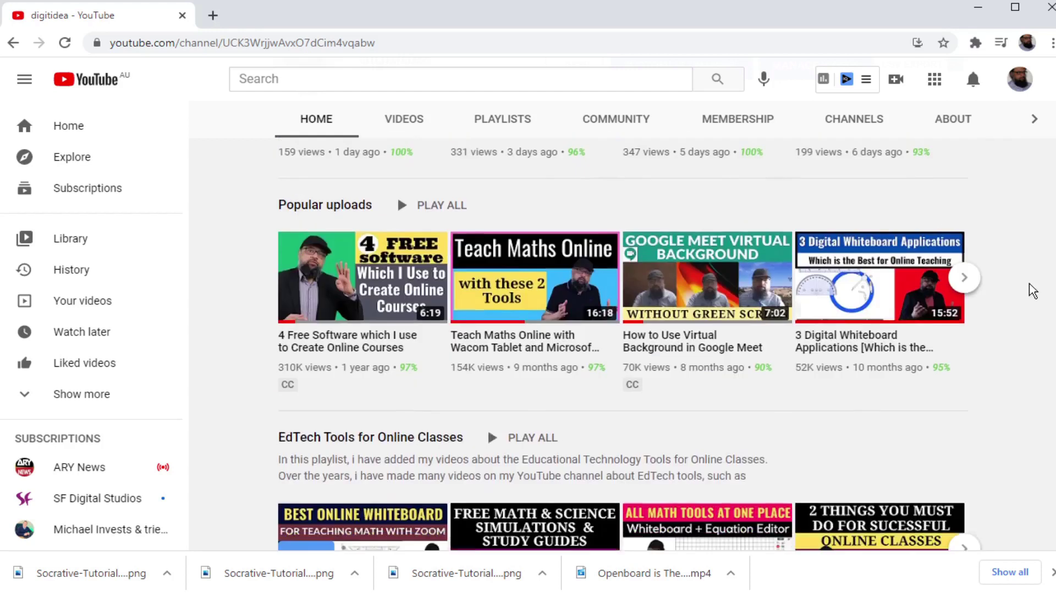
pyautogui.scroll(-6, 1033, 292)
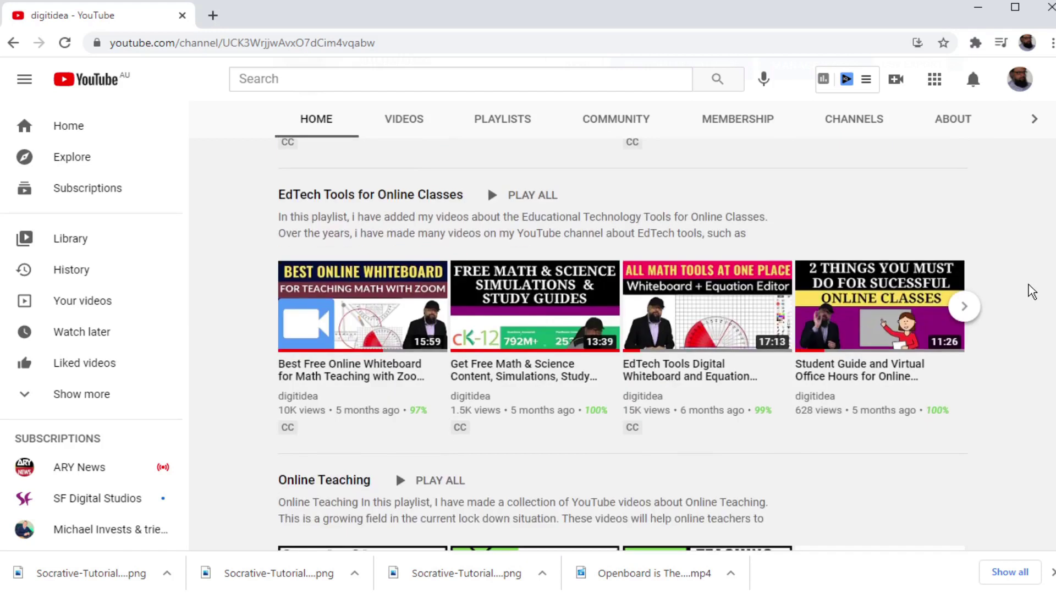
pyautogui.scroll(-9, 1030, 292)
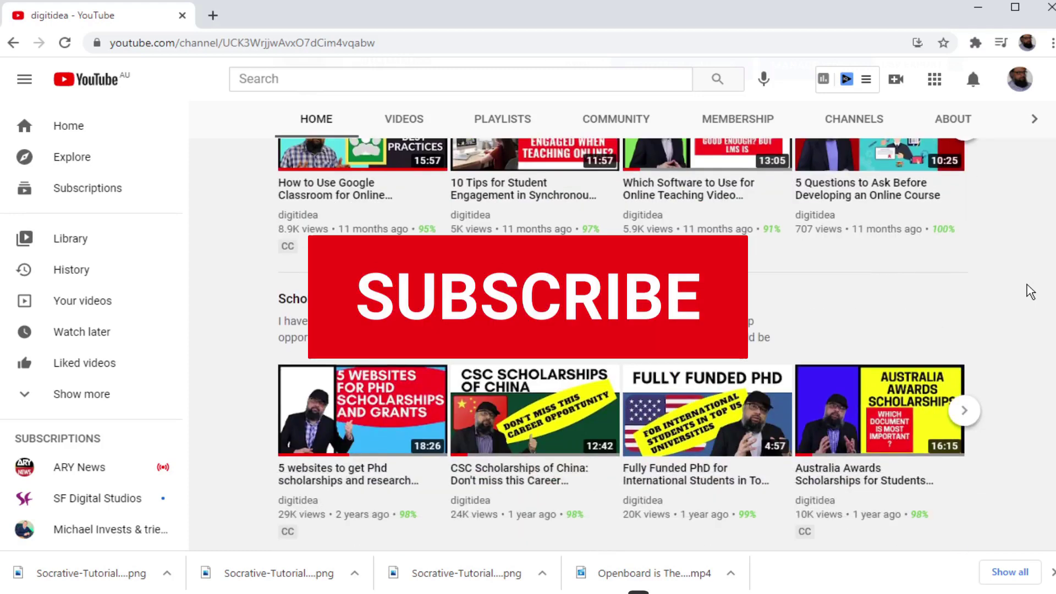
pyautogui.scroll(-10, 1030, 292)
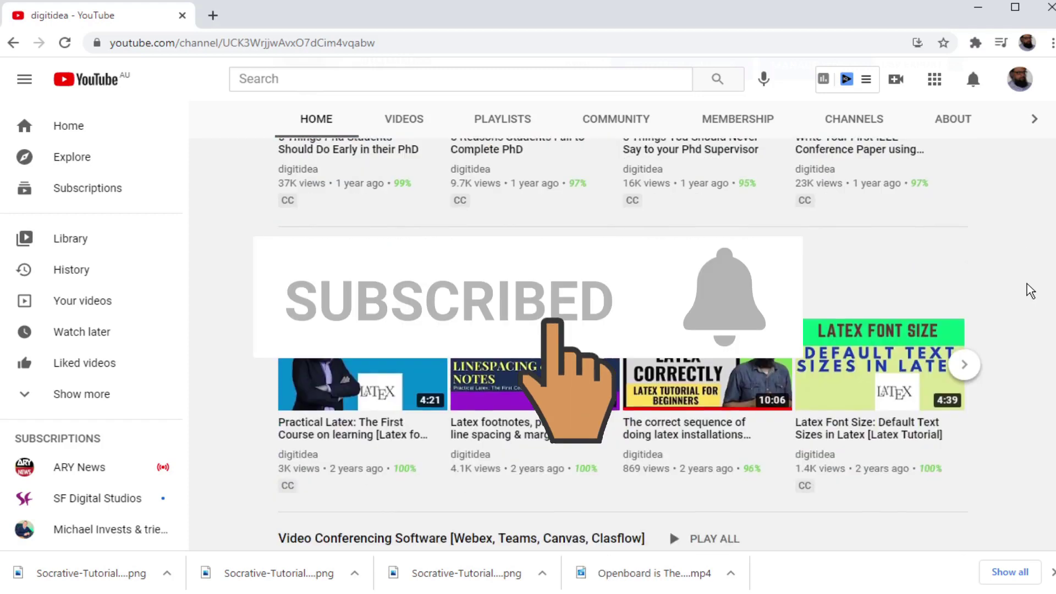
pyautogui.scroll(-7, 1030, 292)
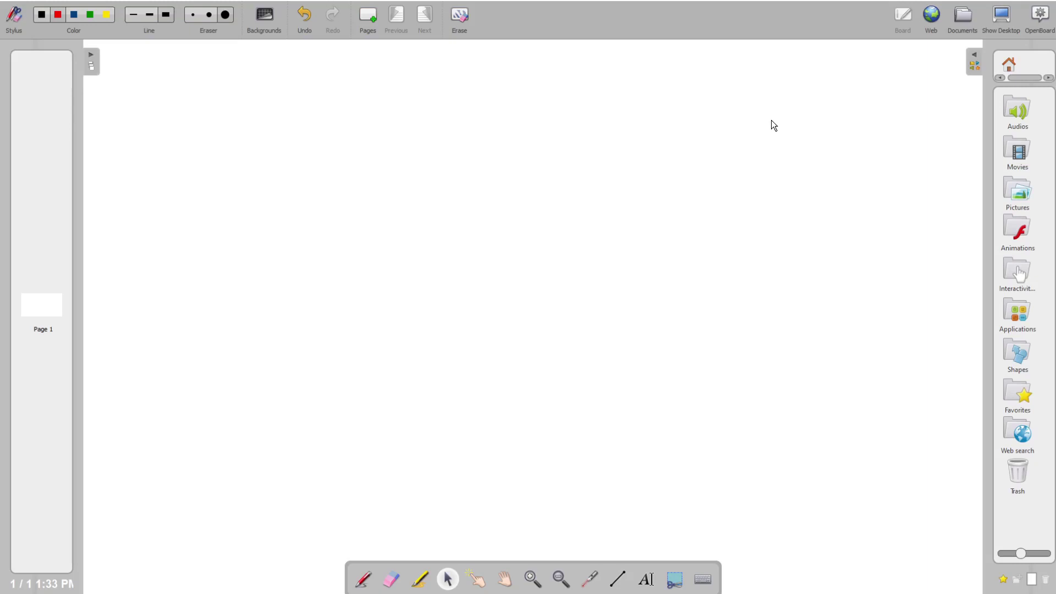
pyautogui.click(1007, 20)
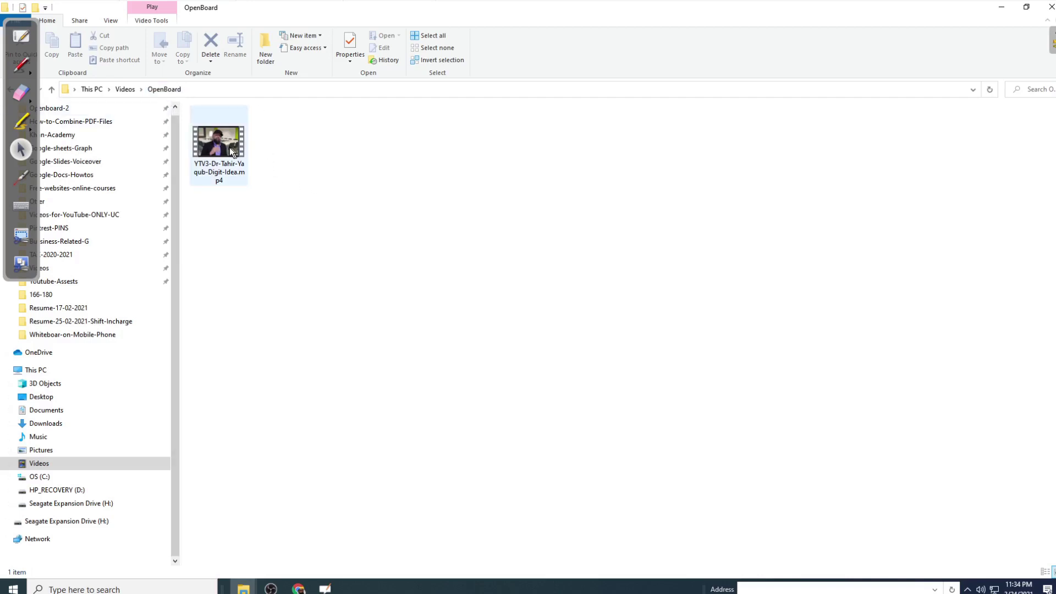
pyautogui.moveTo(228, 147)
pyautogui.click(22, 38)
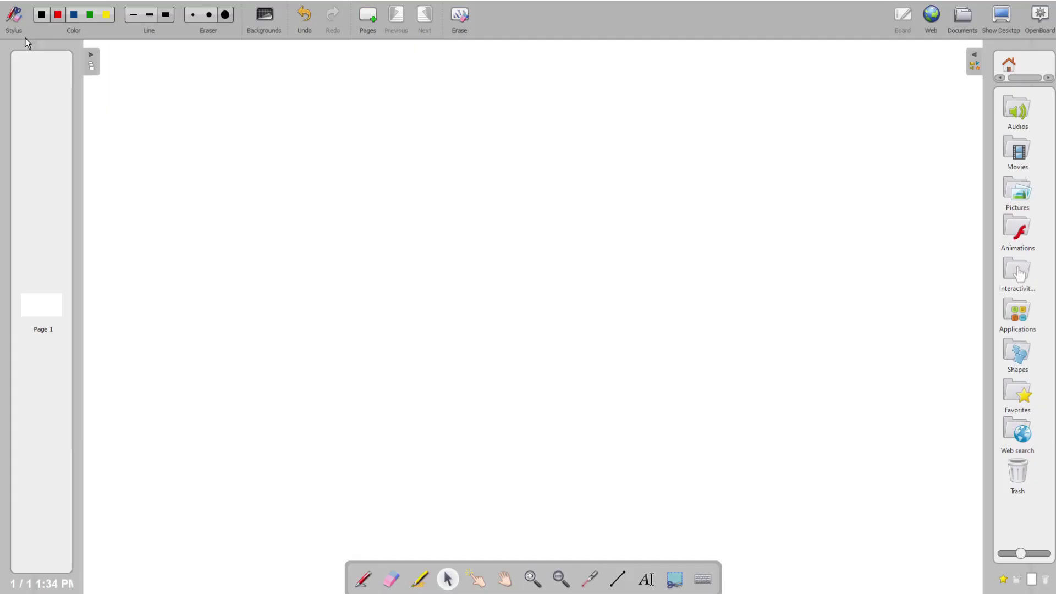
# Place the YTV3 movie from the library's Movies folder onto the board
pyautogui.doubleClick(1021, 159)
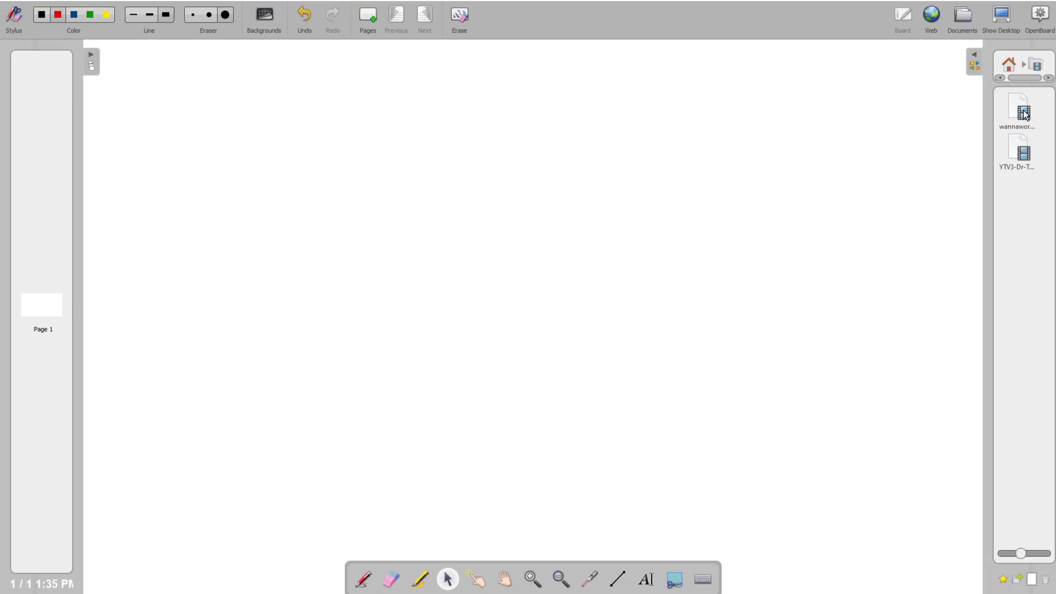
pyautogui.click(1024, 154)
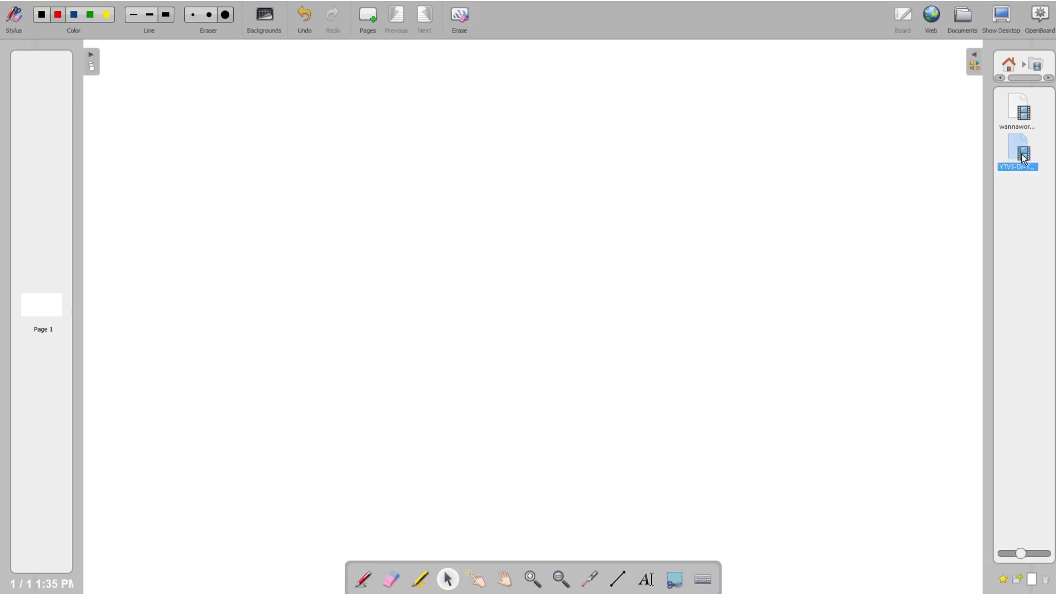
pyautogui.moveTo(1024, 158); pyautogui.dragTo(469, 182)
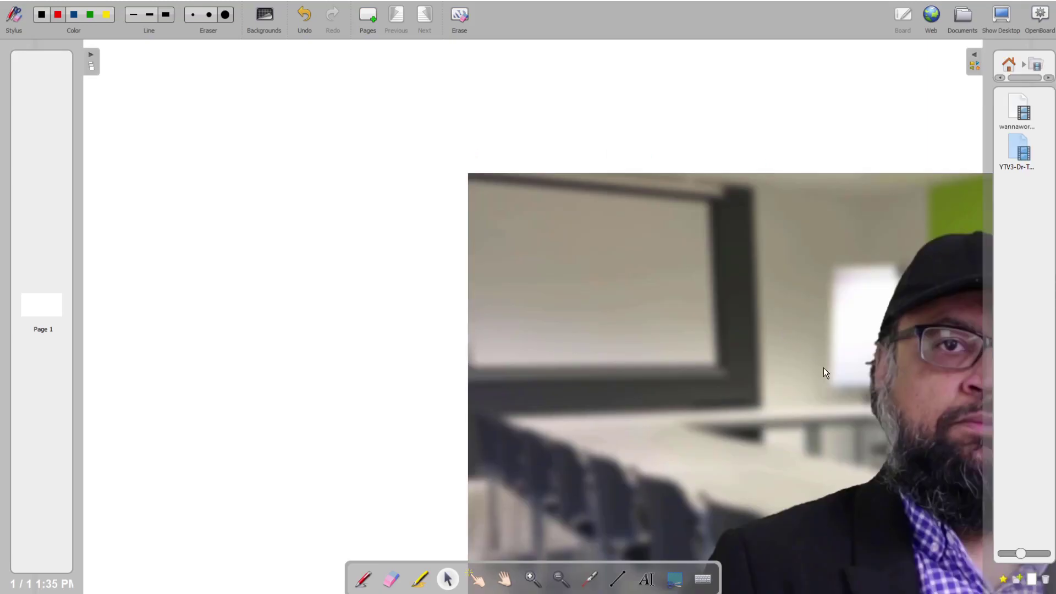
# Move the video to the upper left, then shrink and narrow it so the picture fills it
pyautogui.click(821, 375)
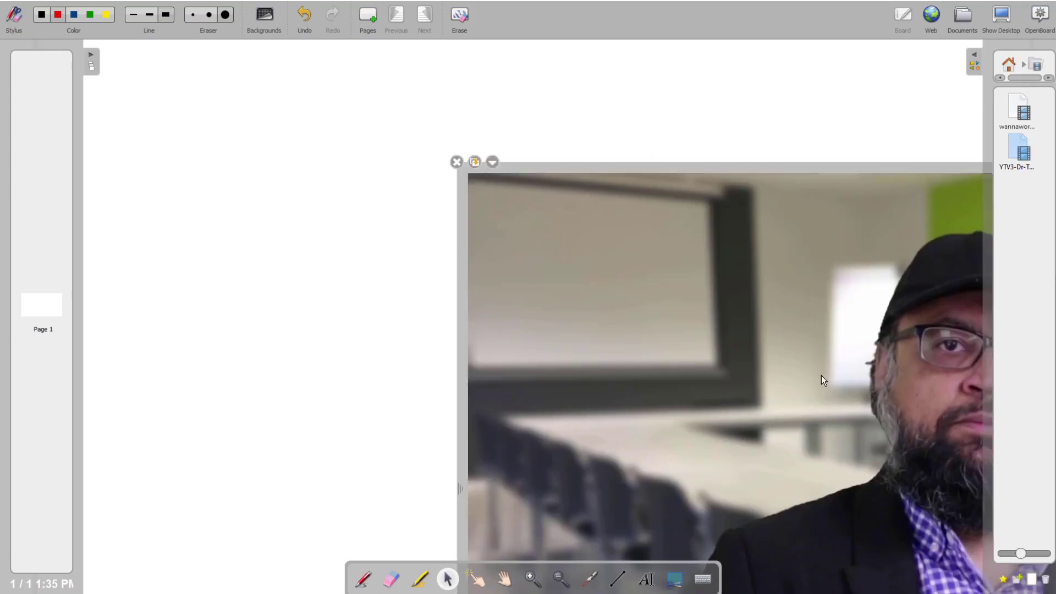
pyautogui.moveTo(819, 375); pyautogui.dragTo(74, 81)
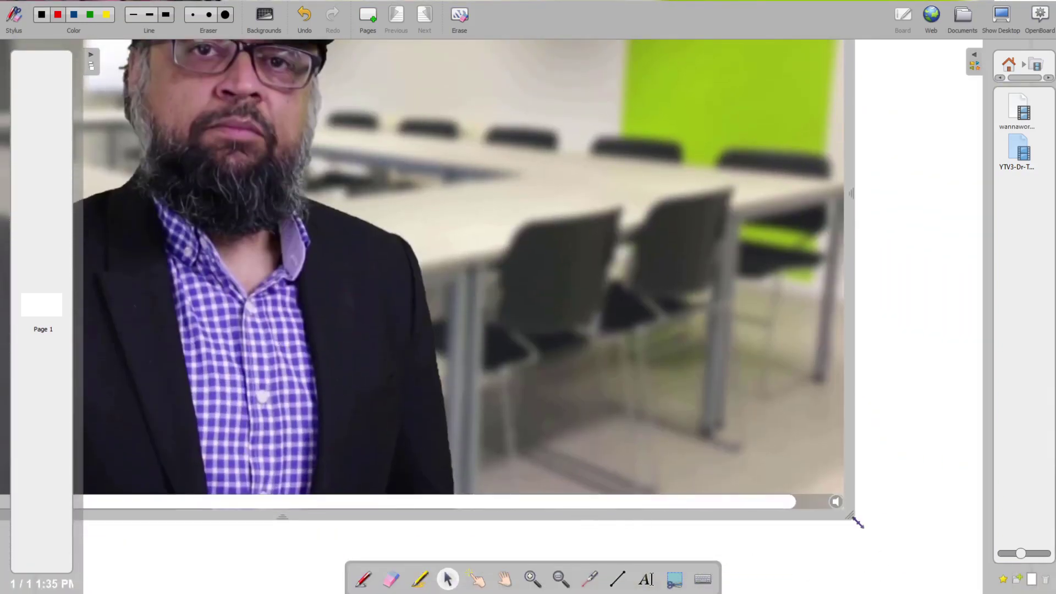
pyautogui.moveTo(857, 524); pyautogui.dragTo(473, 193)
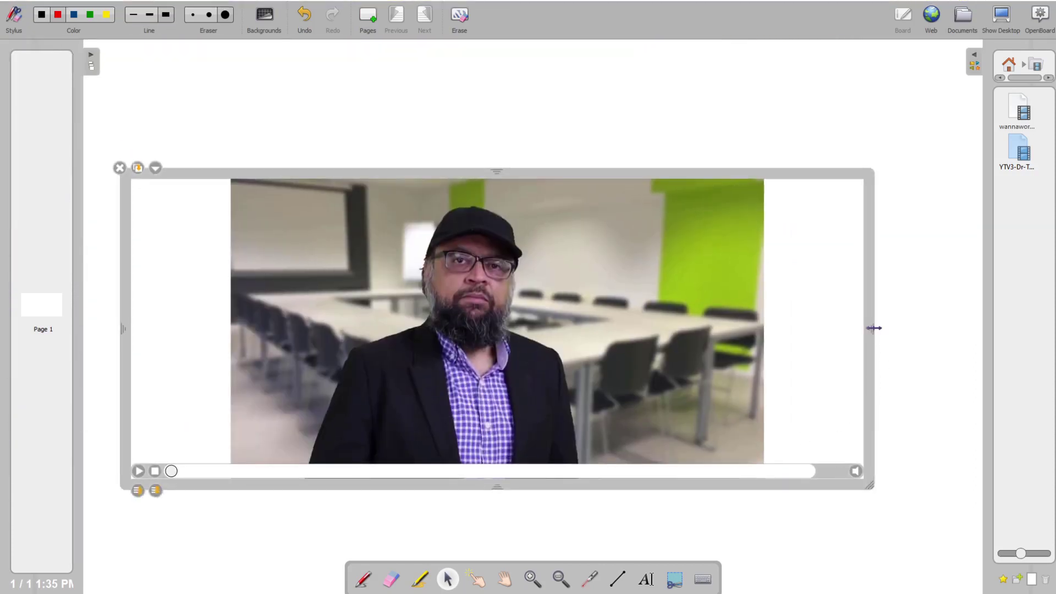
pyautogui.moveTo(874, 328); pyautogui.dragTo(673, 328)
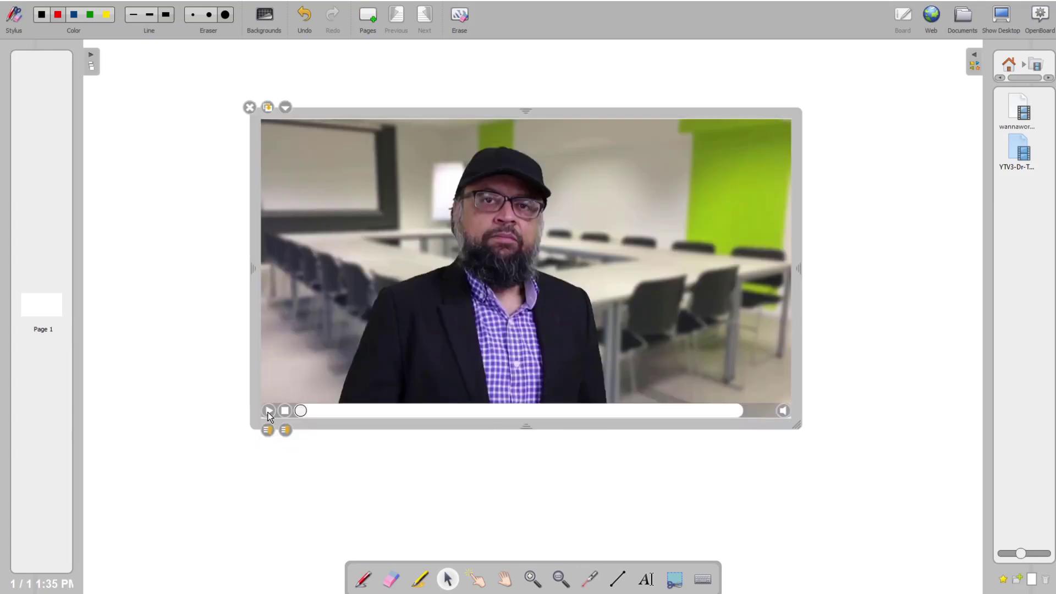
# Play the video, then delete it and return to the library's top level
pyautogui.click(268, 411)
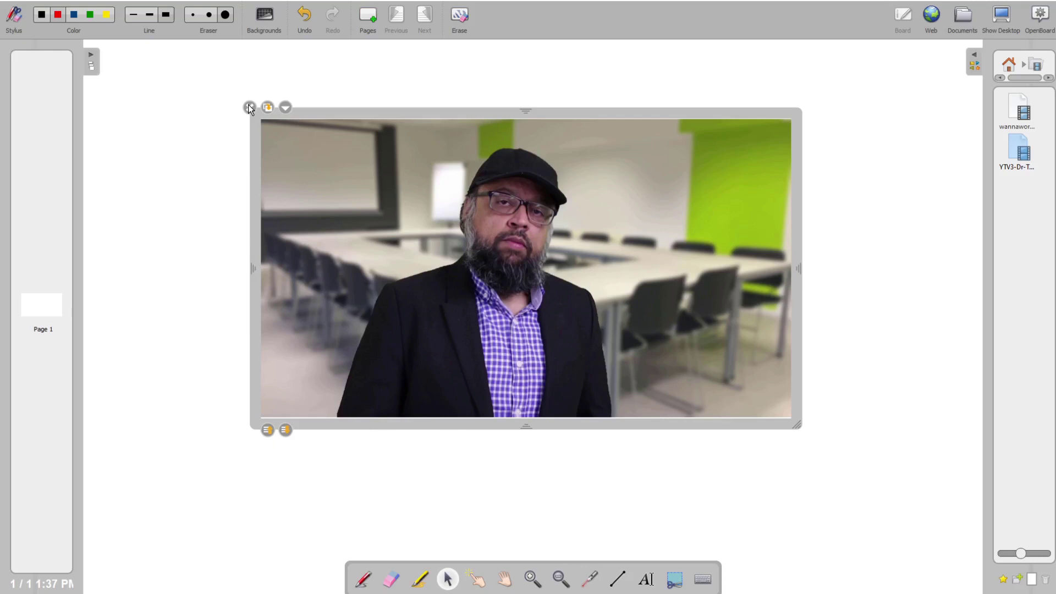
pyautogui.click(249, 107)
pyautogui.click(1011, 65)
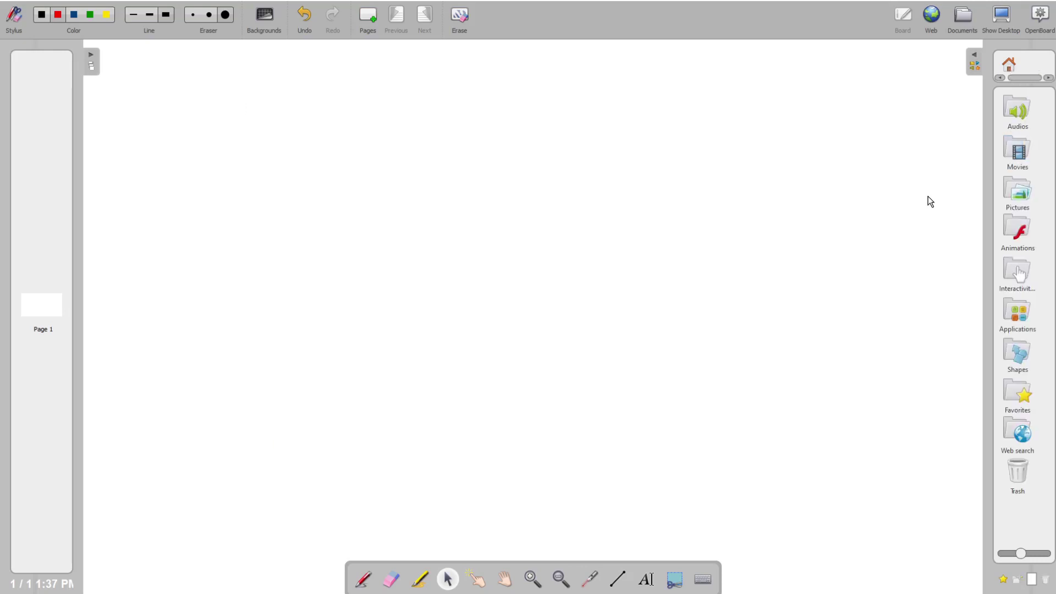
# Drag the VideoPicker widget from Applications to the board centre, nudging it slightly lower
pyautogui.click(1018, 316)
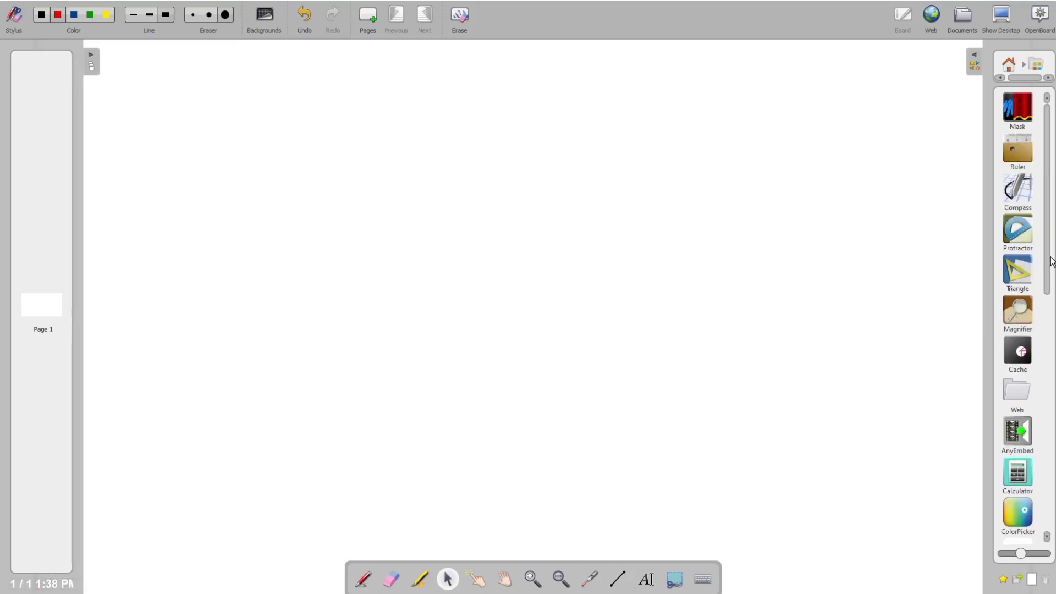
pyautogui.scroll(-1, 1050, 280)
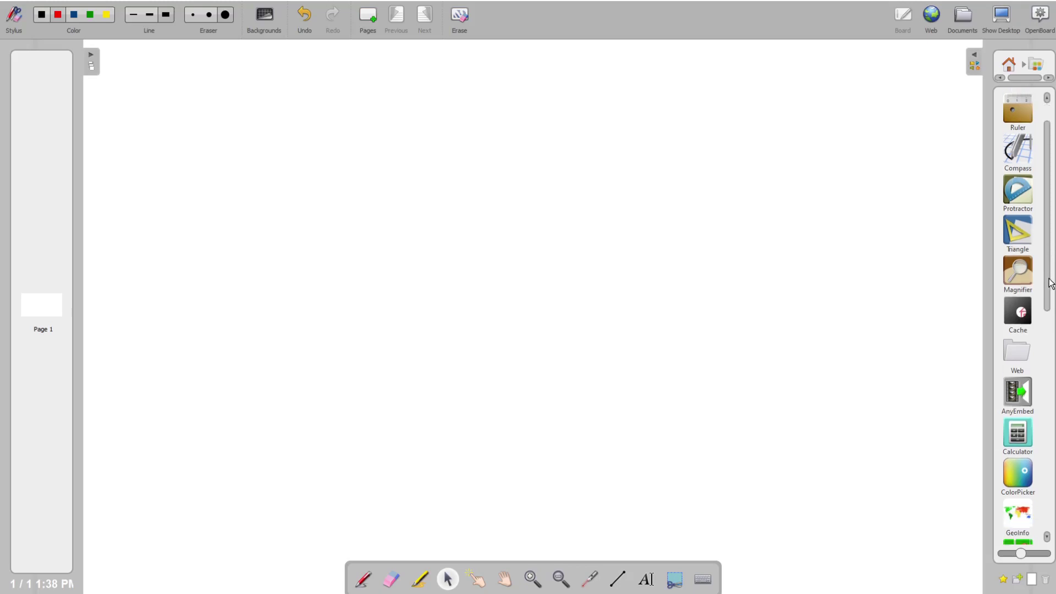
pyautogui.scroll(-2, 1052, 292)
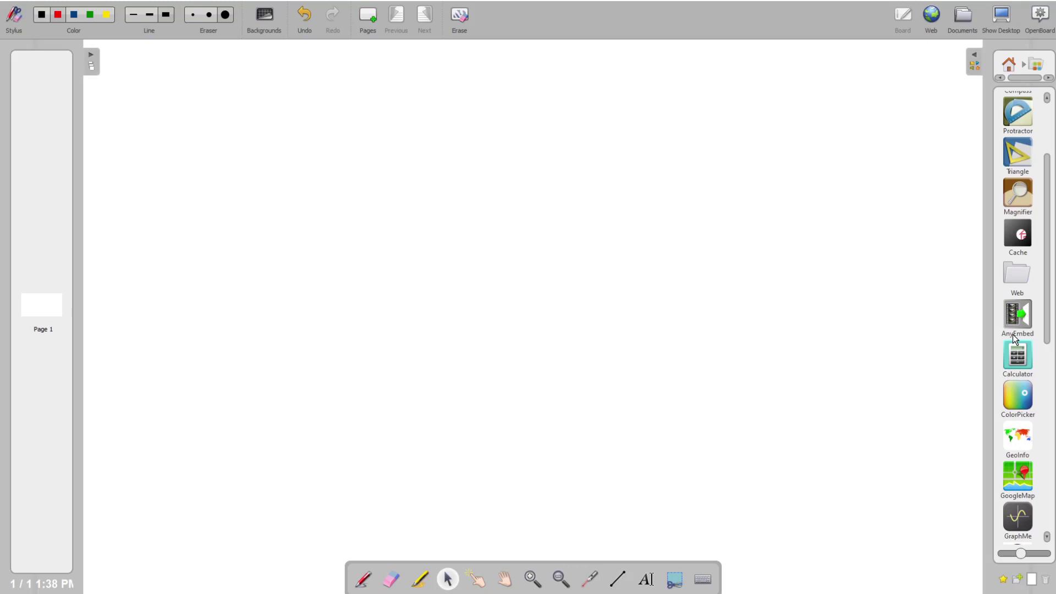
pyautogui.scroll(-1, 1050, 339)
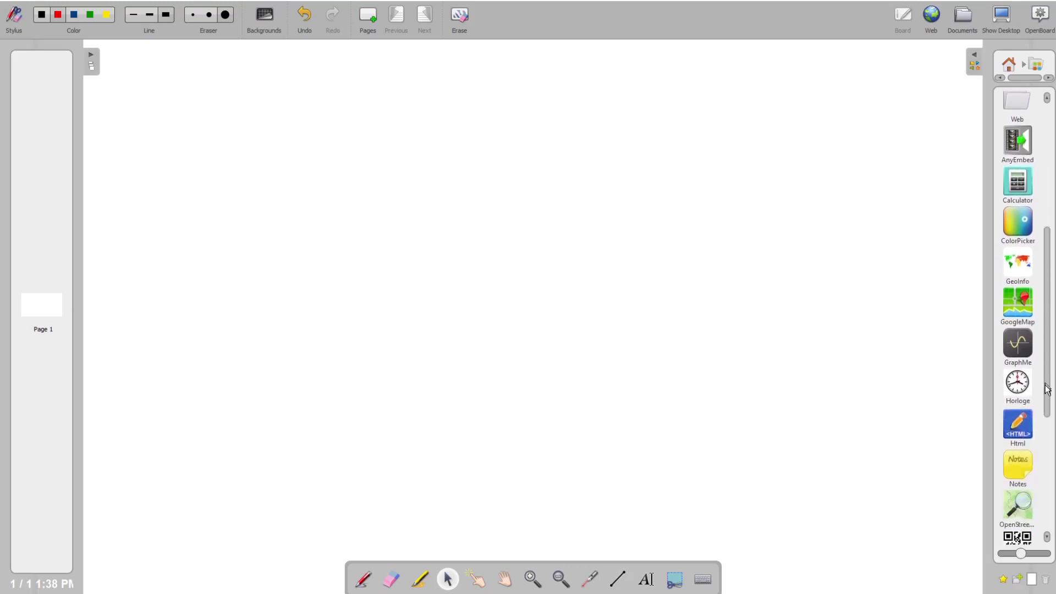
pyautogui.moveTo(1049, 390); pyautogui.dragTo(1047, 472)
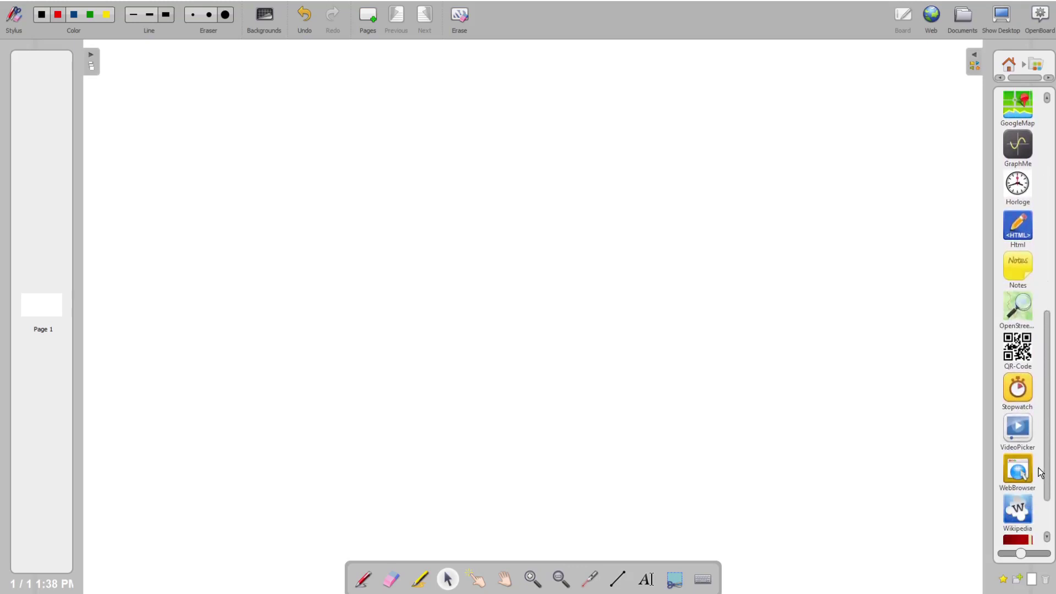
pyautogui.click(1022, 434)
pyautogui.moveTo(957, 413); pyautogui.dragTo(530, 161)
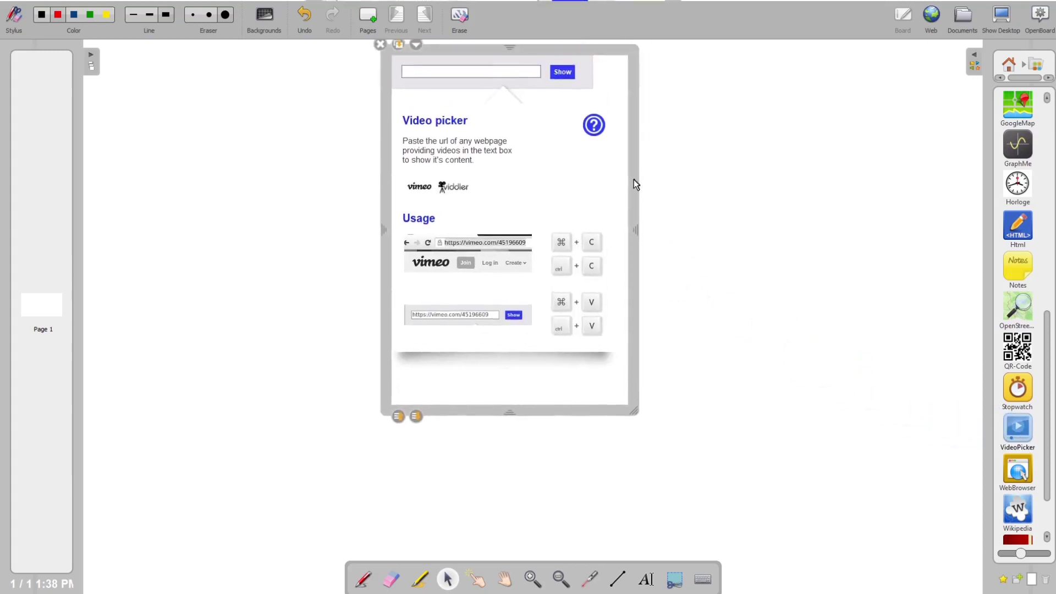
pyautogui.moveTo(634, 179); pyautogui.dragTo(628, 225)
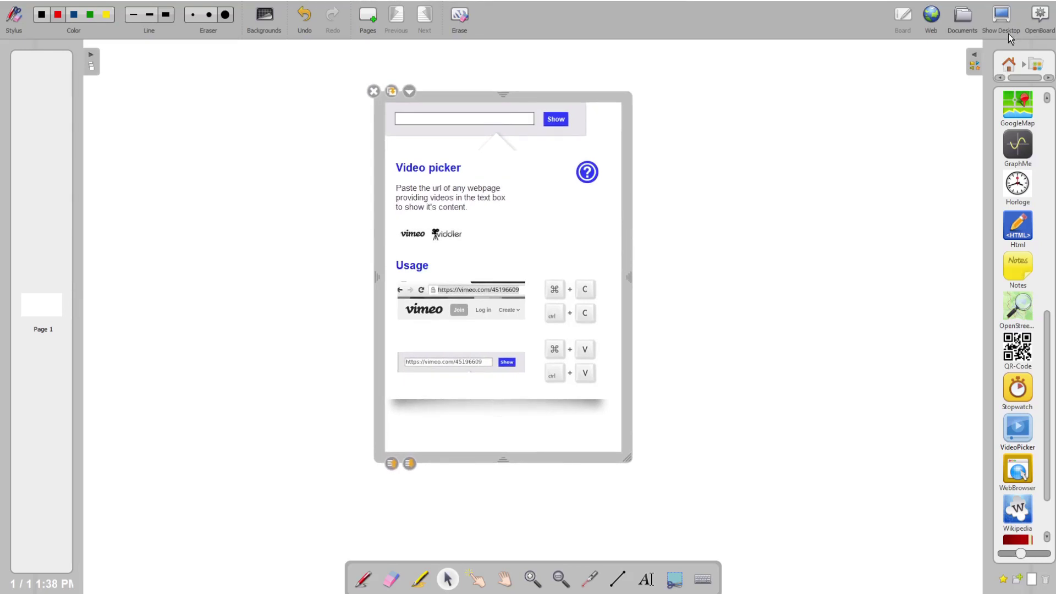
pyautogui.click(1003, 16)
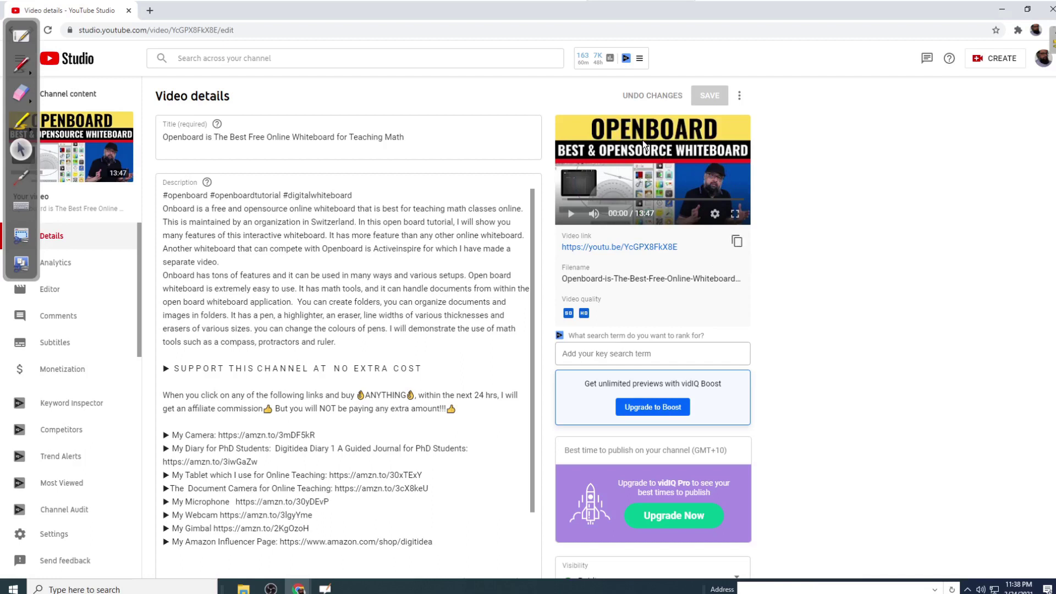
# Copy the video link from YouTube Studio's video details page
pyautogui.click(738, 244)
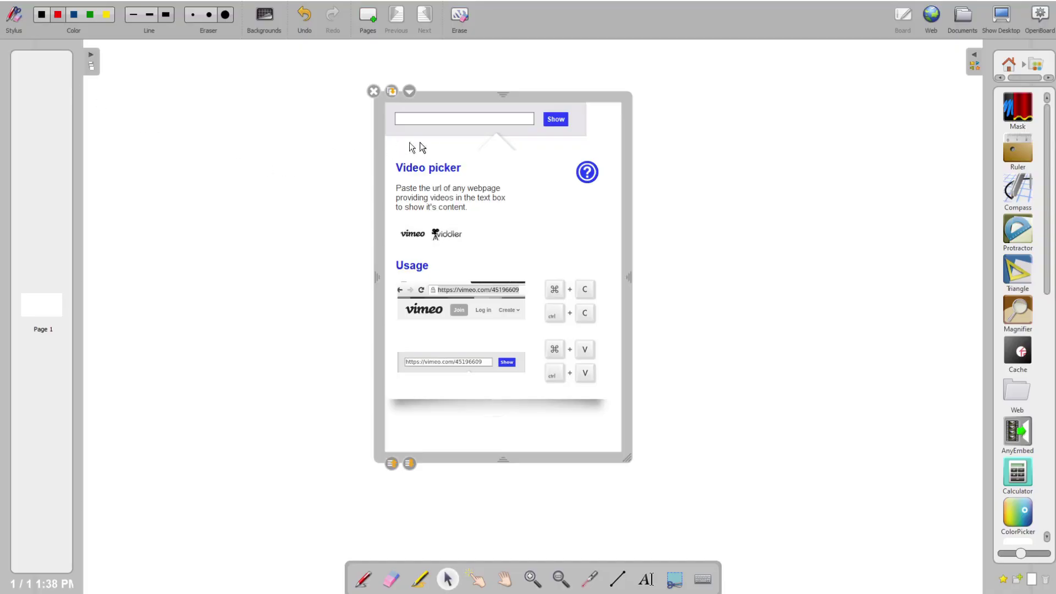
pyautogui.rightClick(428, 120)
pyautogui.click(440, 149)
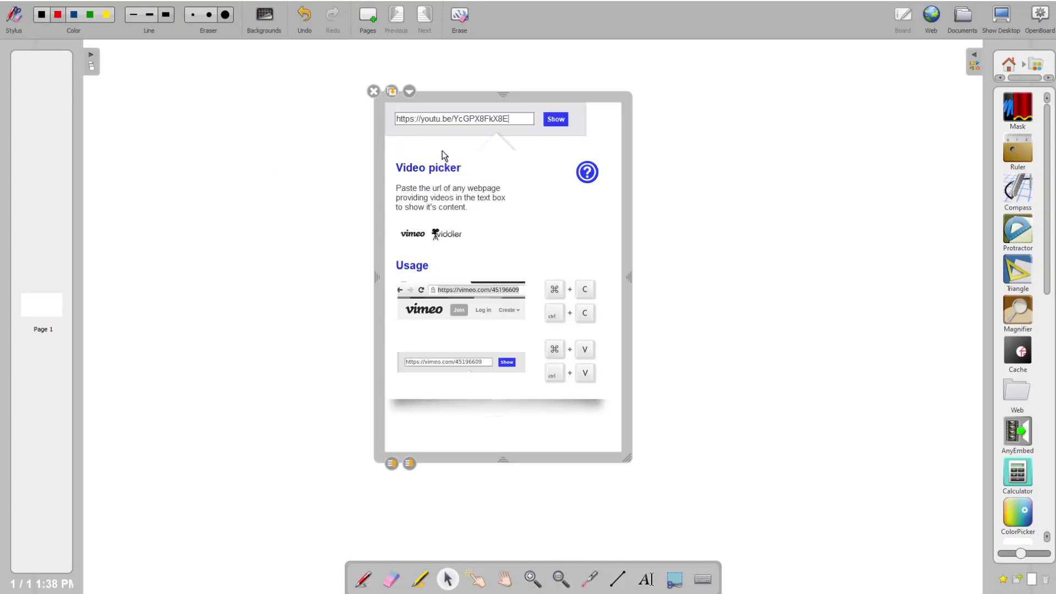
pyautogui.click(557, 122)
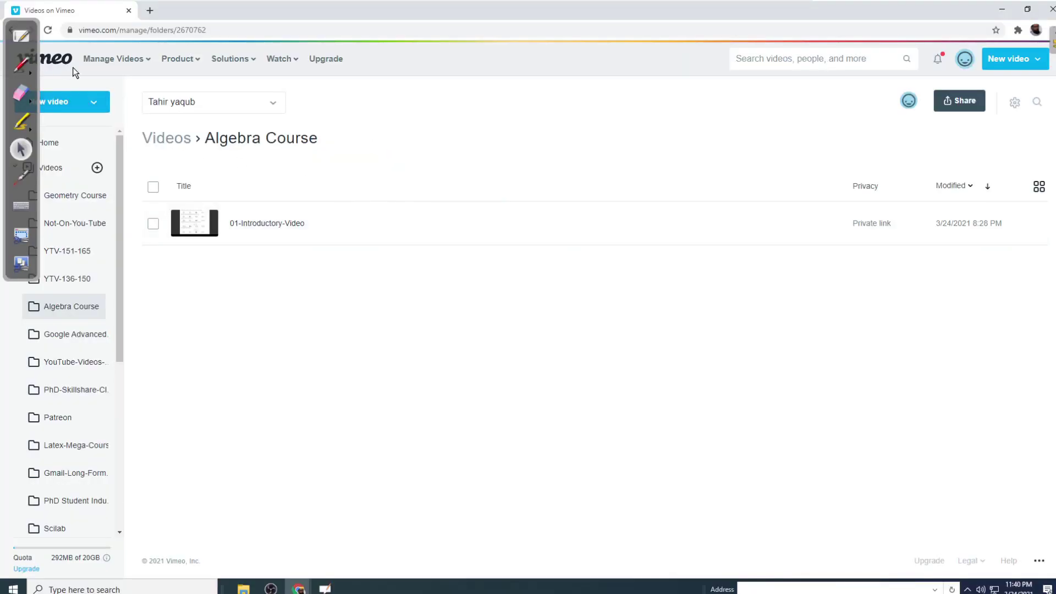
# Open the Privacy panel for 01-Introductory-Video on its Vimeo manage page
pyautogui.moveTo(544, 212)
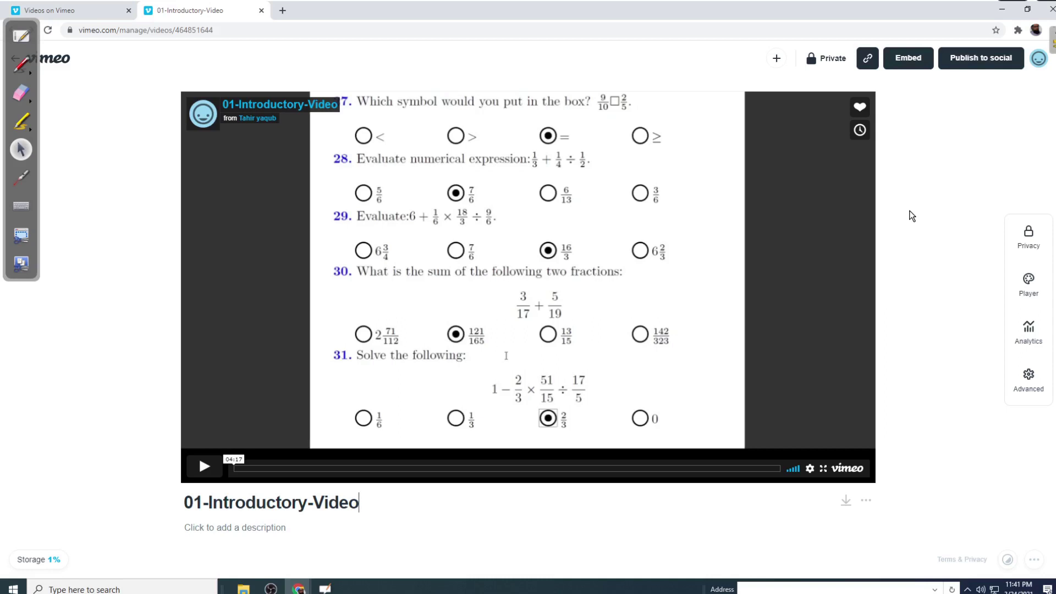
pyautogui.click(1029, 243)
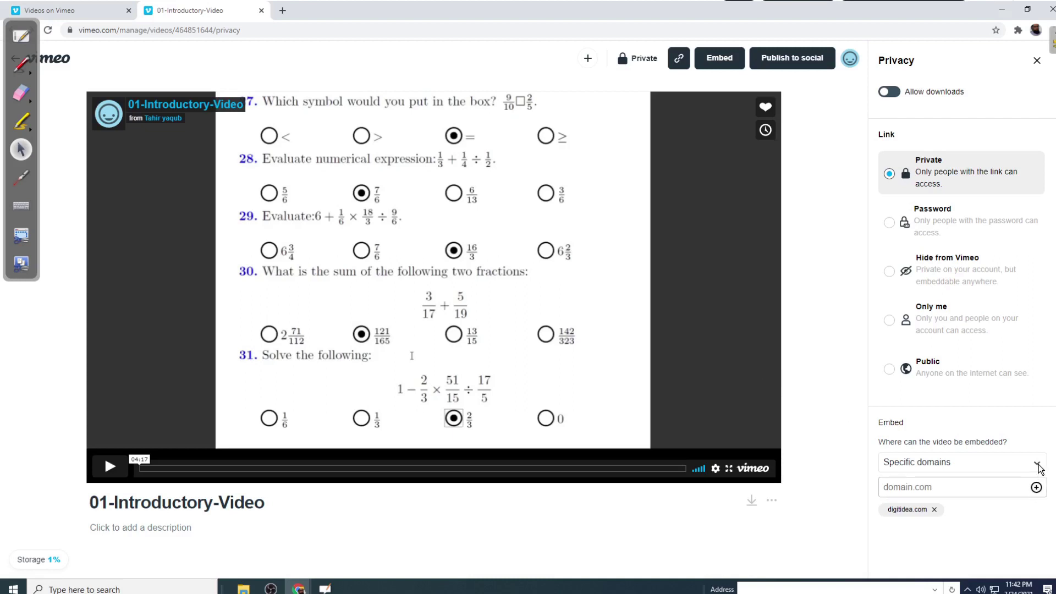
# Allow embedding the Vimeo video anywhere and set its privacy to Public
pyautogui.click(1039, 467)
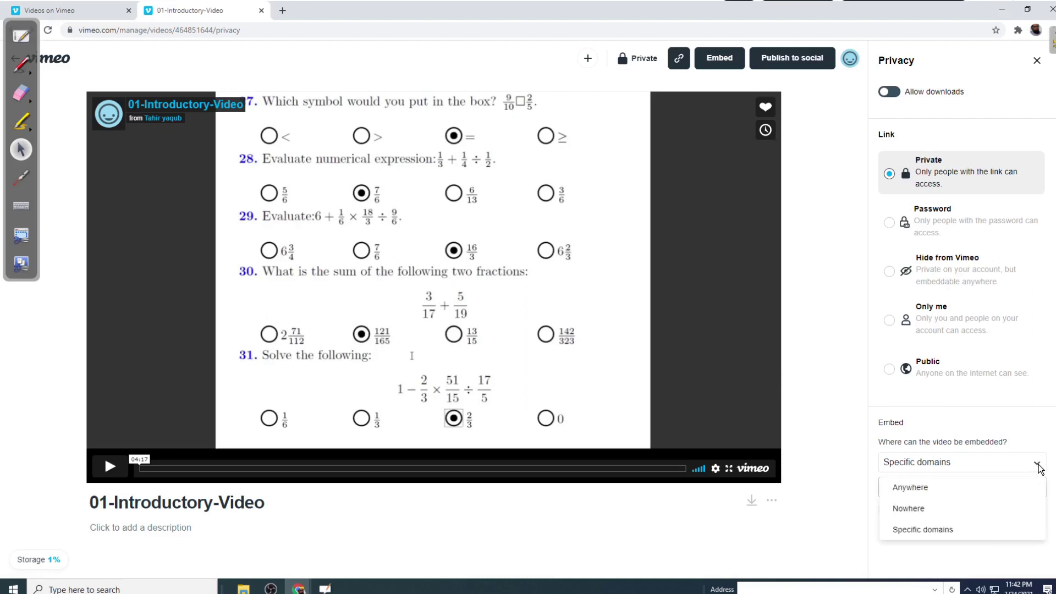
pyautogui.click(908, 491)
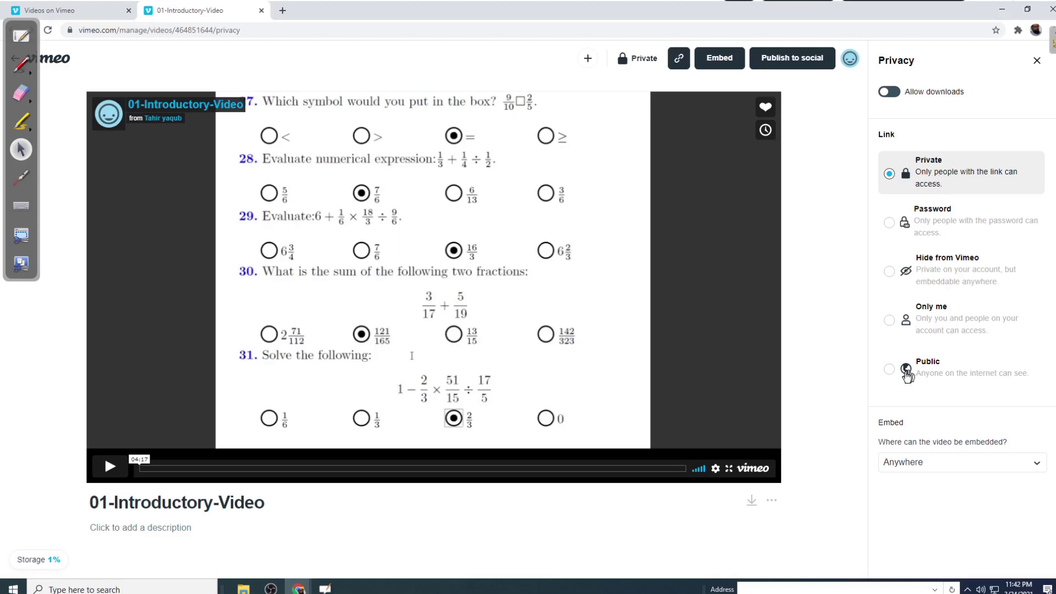
pyautogui.click(890, 370)
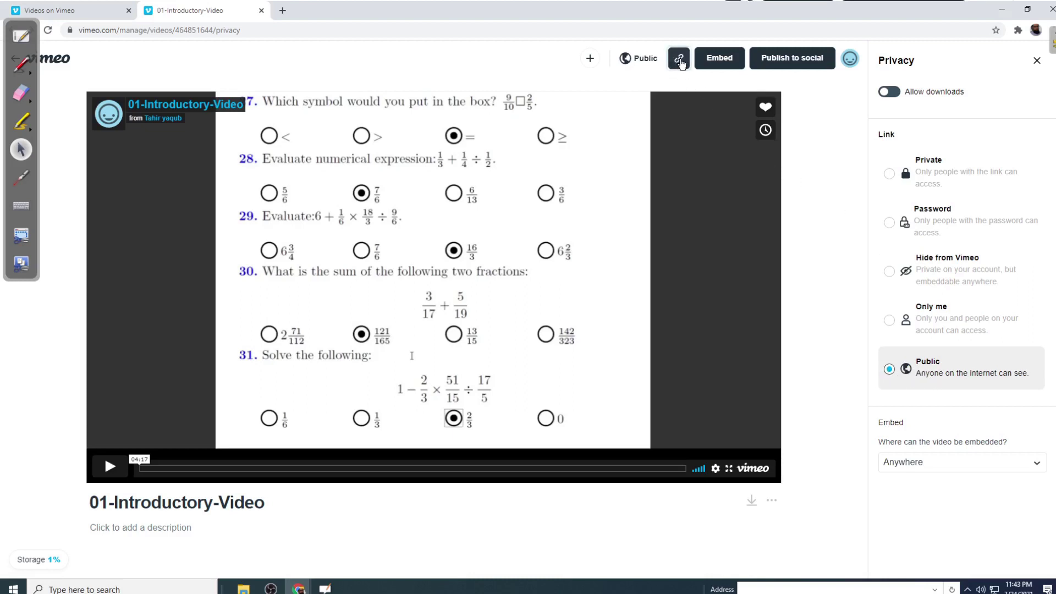
# Copy the video's share link and go back to the OpenBoard board
pyautogui.click(680, 61)
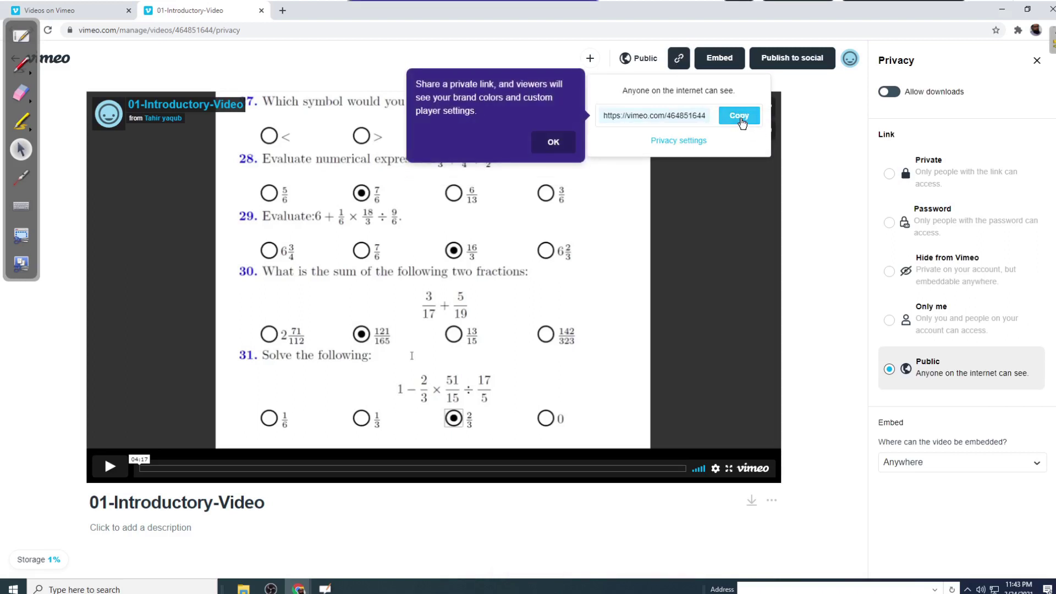
pyautogui.click(739, 117)
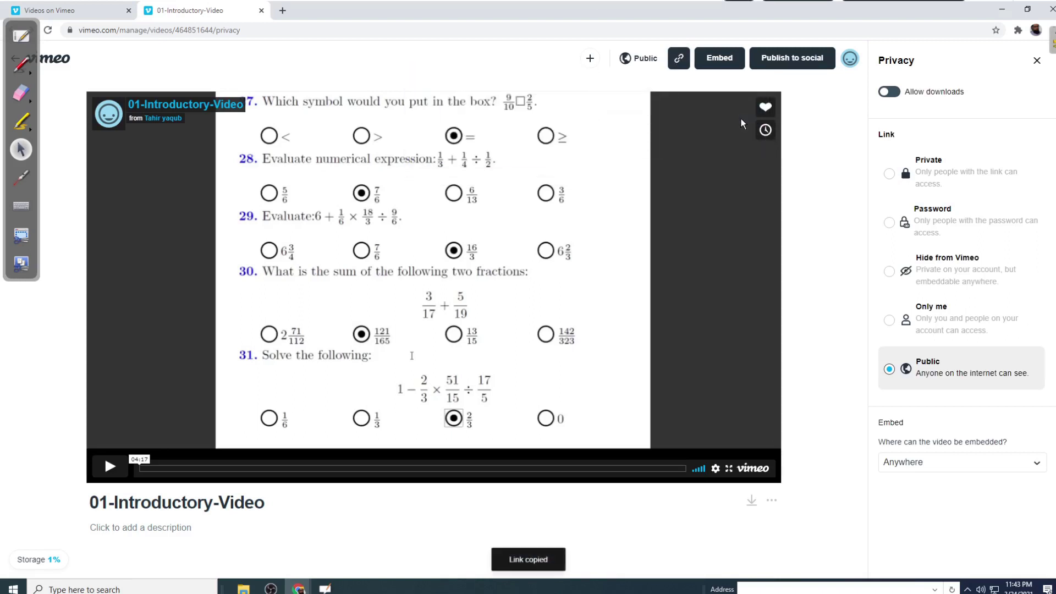
pyautogui.click(22, 38)
# Paste the Vimeo link into the Video picker, show and play it, then delete the widget
pyautogui.click(350, 109)
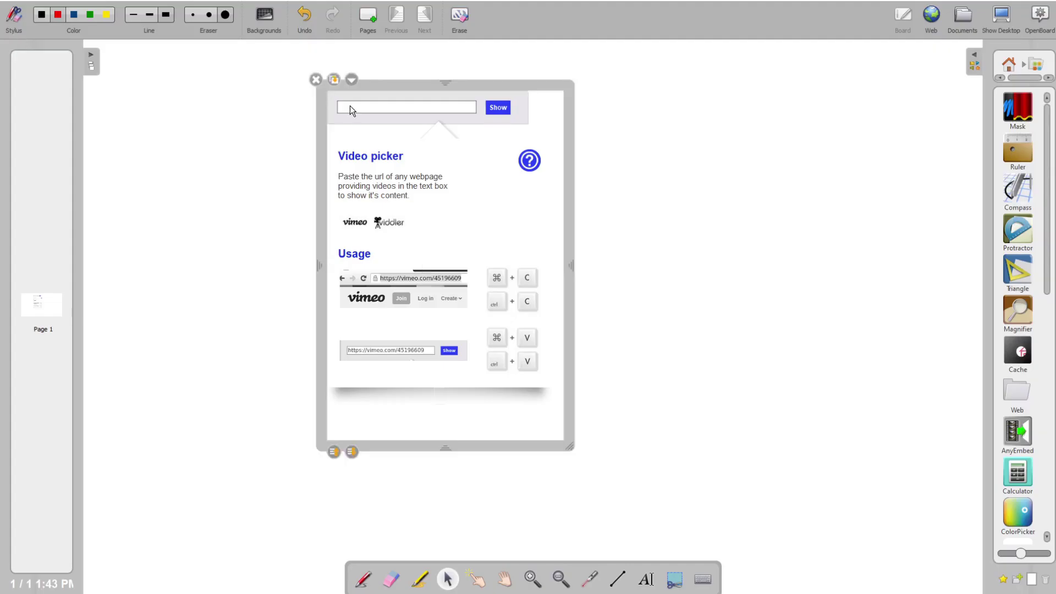
pyautogui.hotkey('ctrl', 'v')
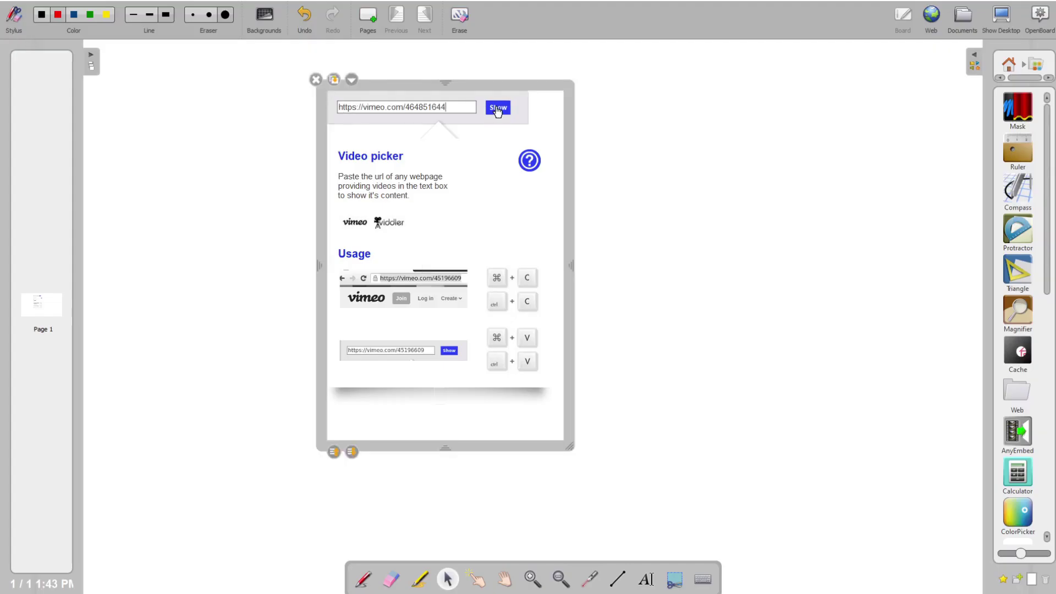
pyautogui.click(498, 107)
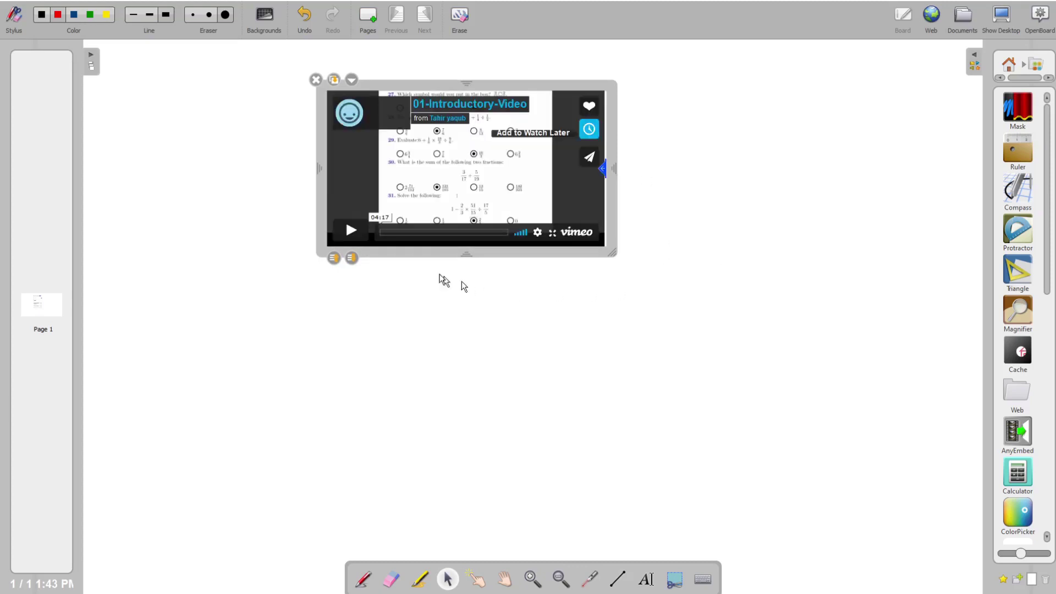
pyautogui.click(352, 233)
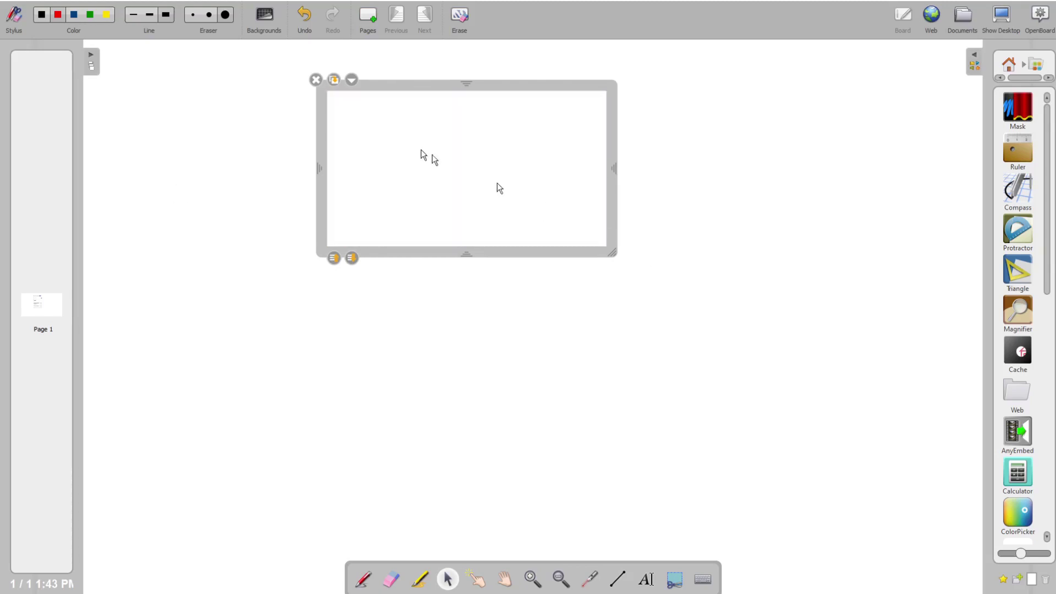
pyautogui.click(316, 80)
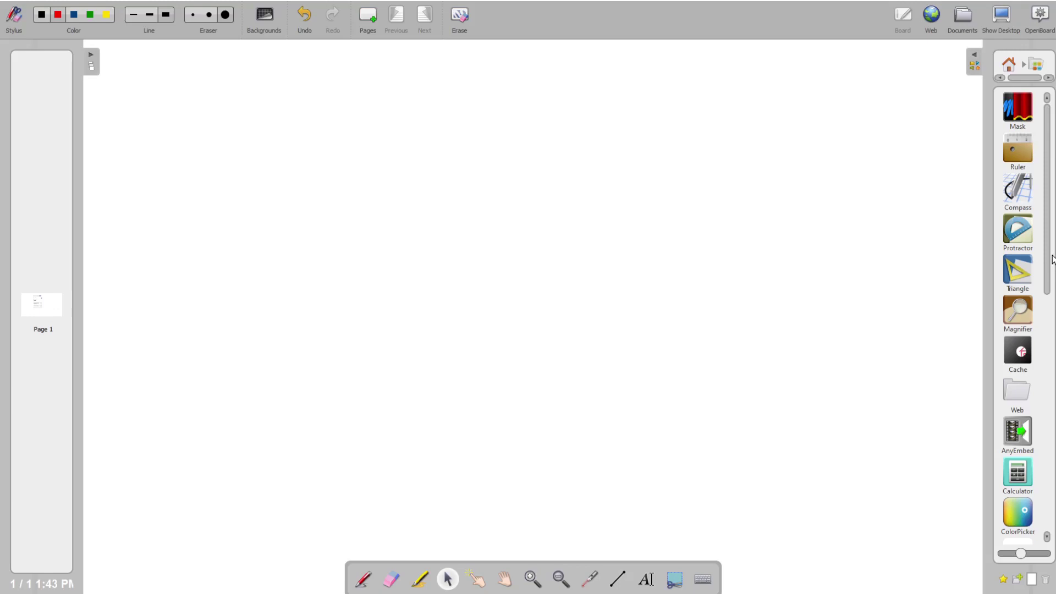
# Drag an AnyEmbed widget onto the board and copy Vimeo's embed code for 01-Introductory-Video
pyautogui.scroll(-3, 1034, 292)
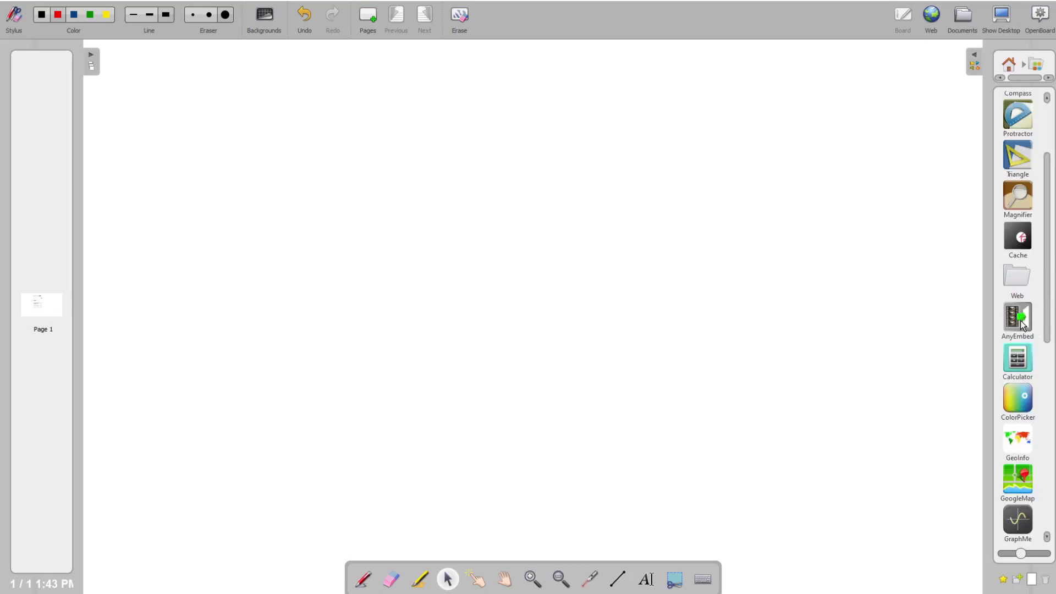
pyautogui.moveTo(1021, 320); pyautogui.dragTo(598, 187)
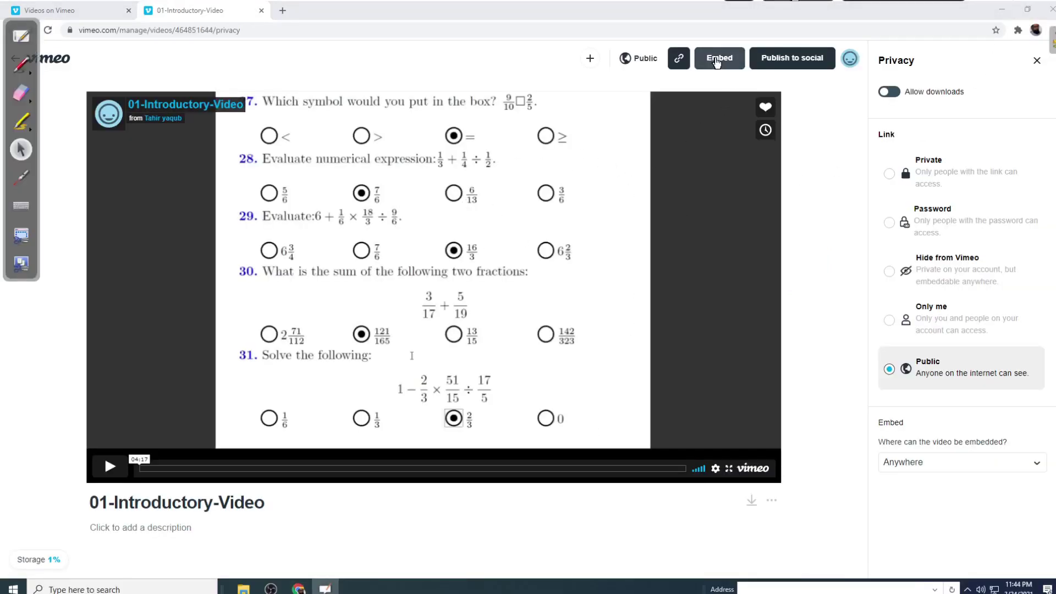
pyautogui.click(719, 60)
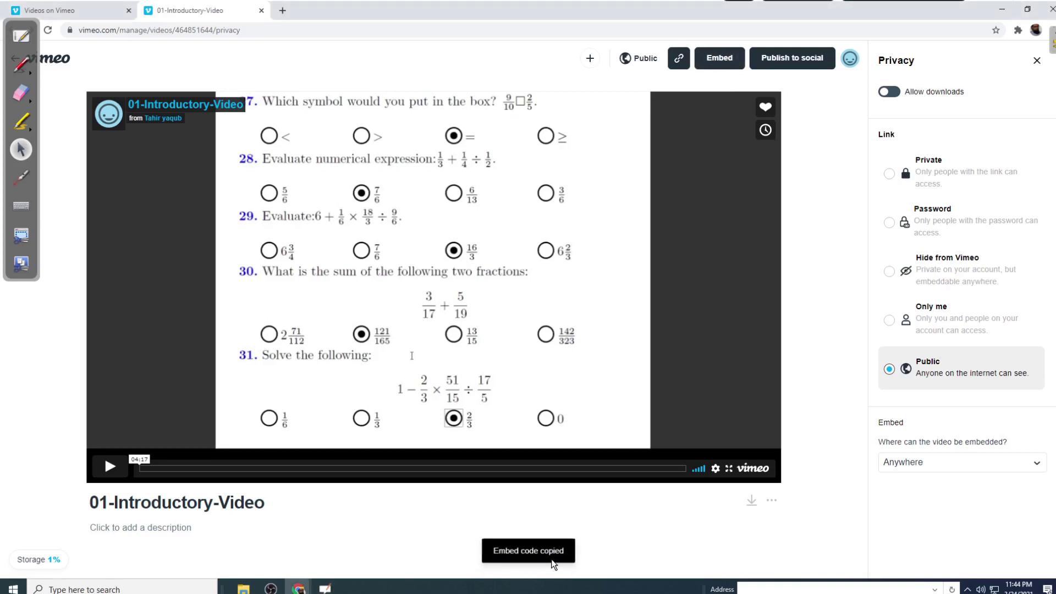
pyautogui.click(21, 36)
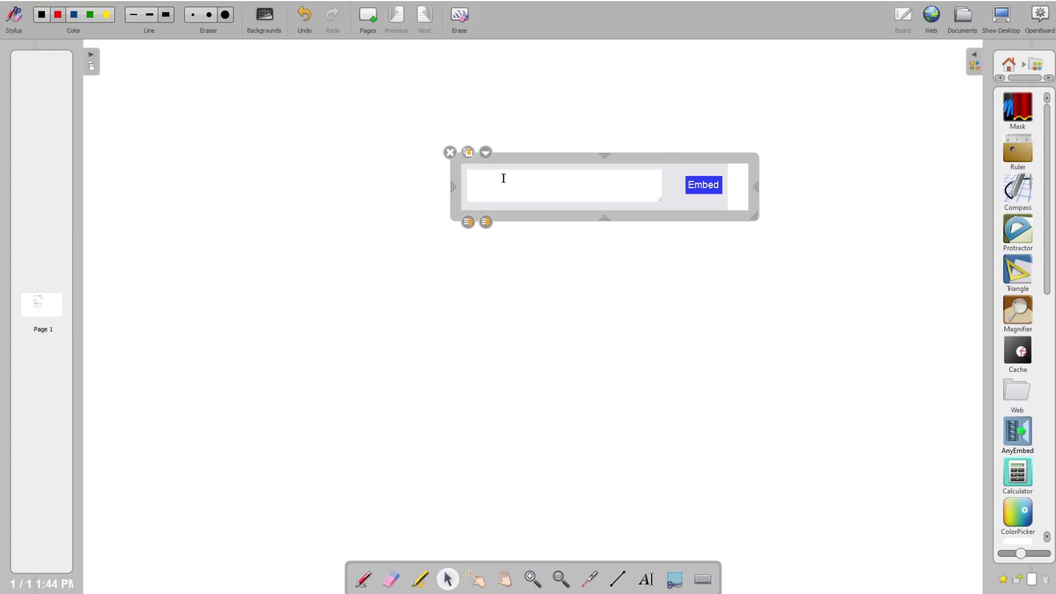
# Paste the Vimeo embed code into the AnyEmbed box and embed the player
pyautogui.click(478, 178)
pyautogui.rightClick(478, 177)
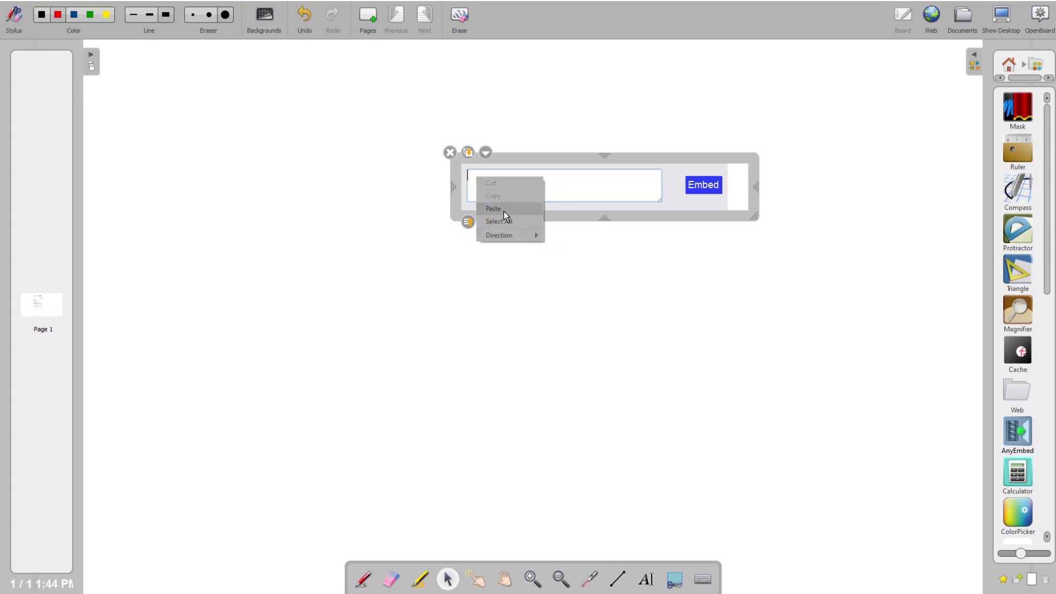
pyautogui.click(506, 216)
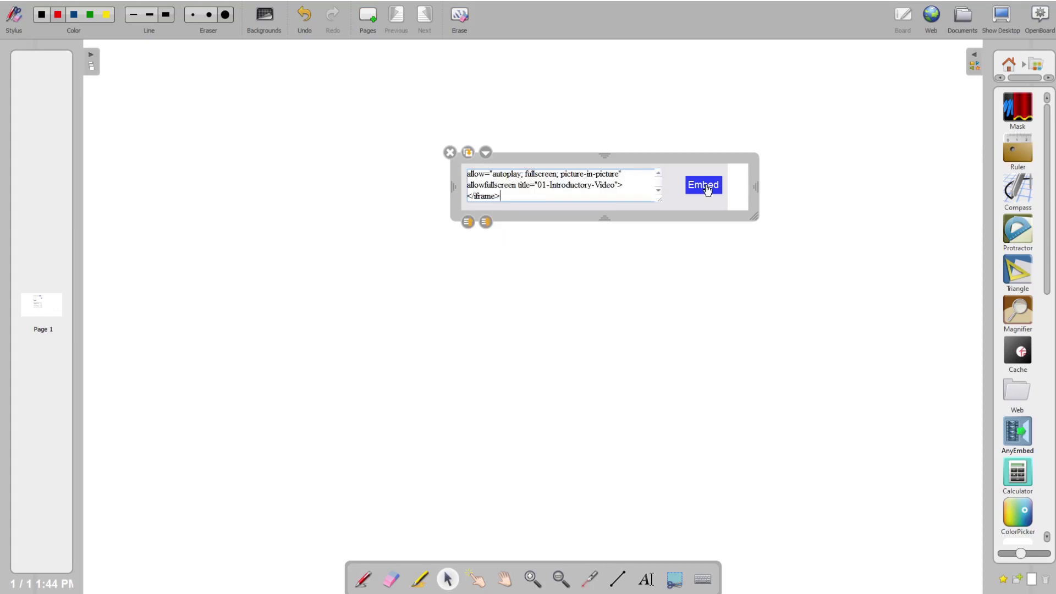
pyautogui.click(704, 185)
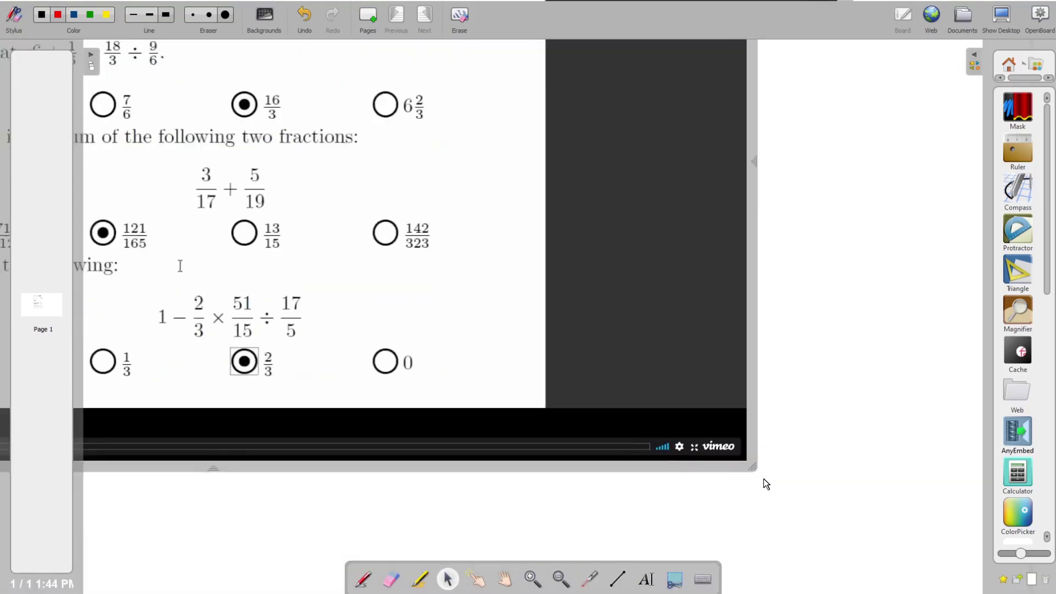
# Resize and reposition the video widget so it sits larger and centred in the upper half
pyautogui.moveTo(753, 469); pyautogui.dragTo(395, 202)
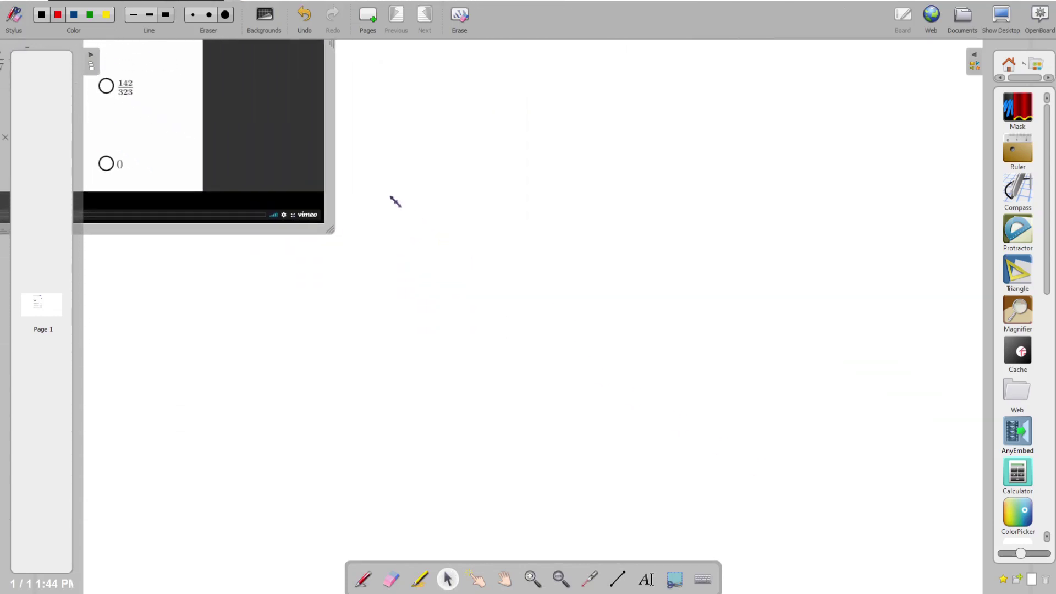
pyautogui.moveTo(337, 165); pyautogui.dragTo(845, 374)
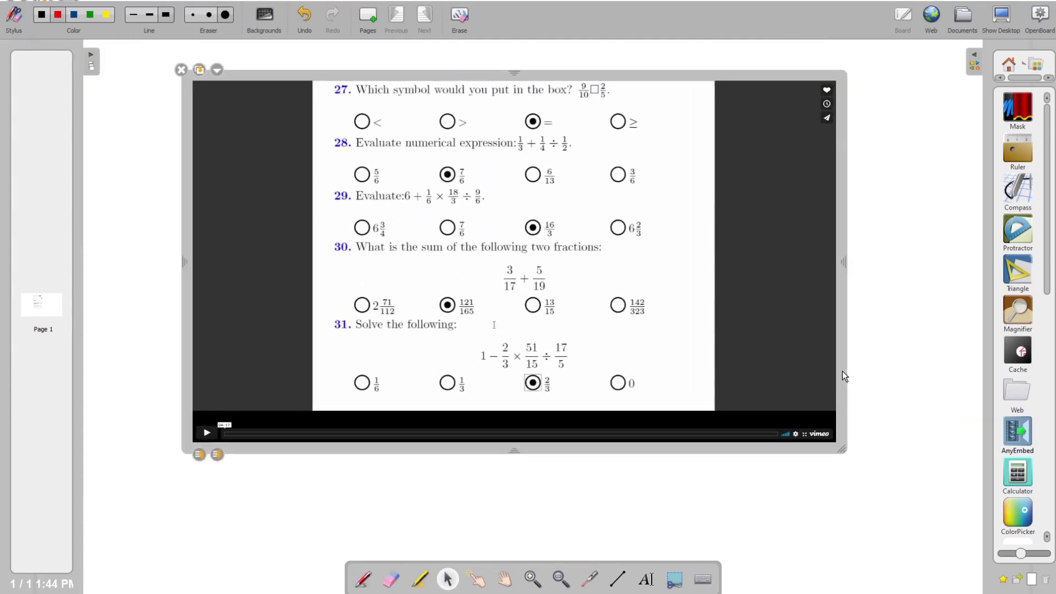
pyautogui.moveTo(845, 263); pyautogui.dragTo(892, 275)
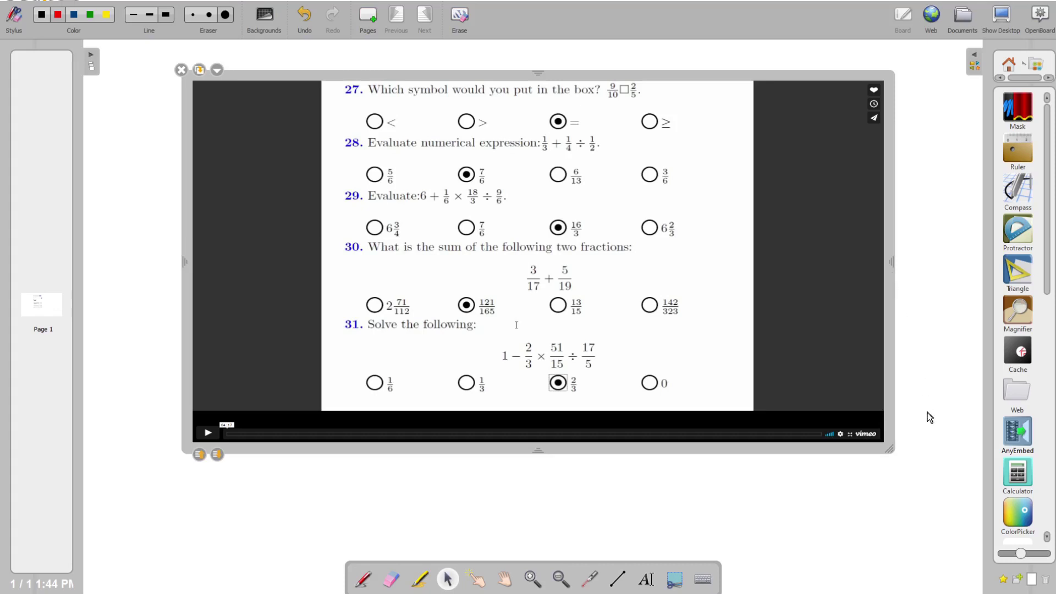
pyautogui.moveTo(889, 450)
pyautogui.mouseDown()
pyautogui.moveTo(821, 426)
pyautogui.moveTo(866, 440)
pyautogui.moveTo(826, 406)
pyautogui.moveTo(903, 445)
pyautogui.moveTo(815, 389)
pyautogui.moveTo(882, 434)
pyautogui.mouseUp()
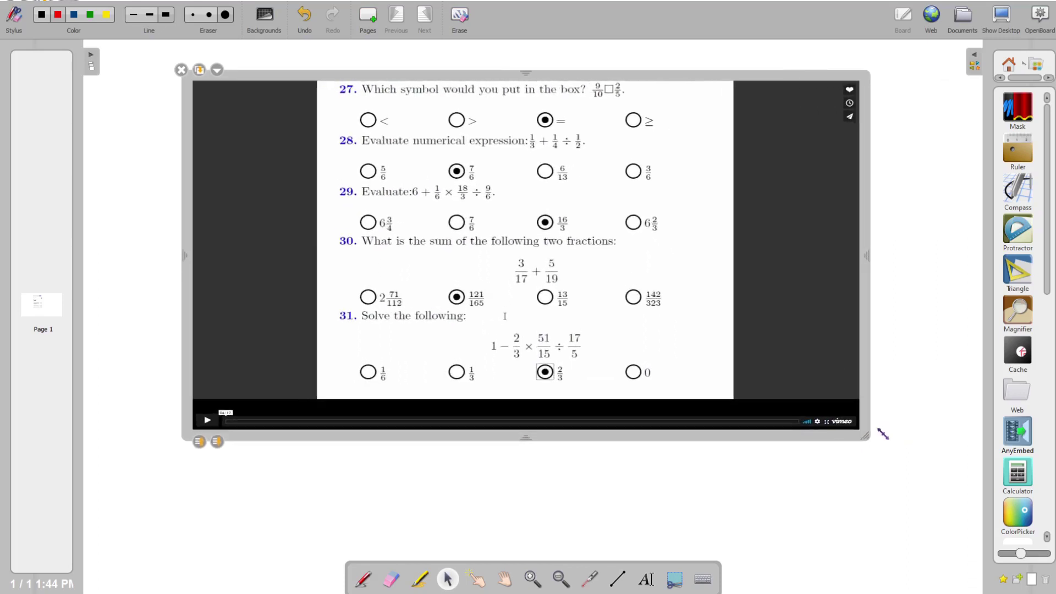
# Briefly play the embedded Algebra course video, pause it, then delete the widget from the board
pyautogui.click(207, 423)
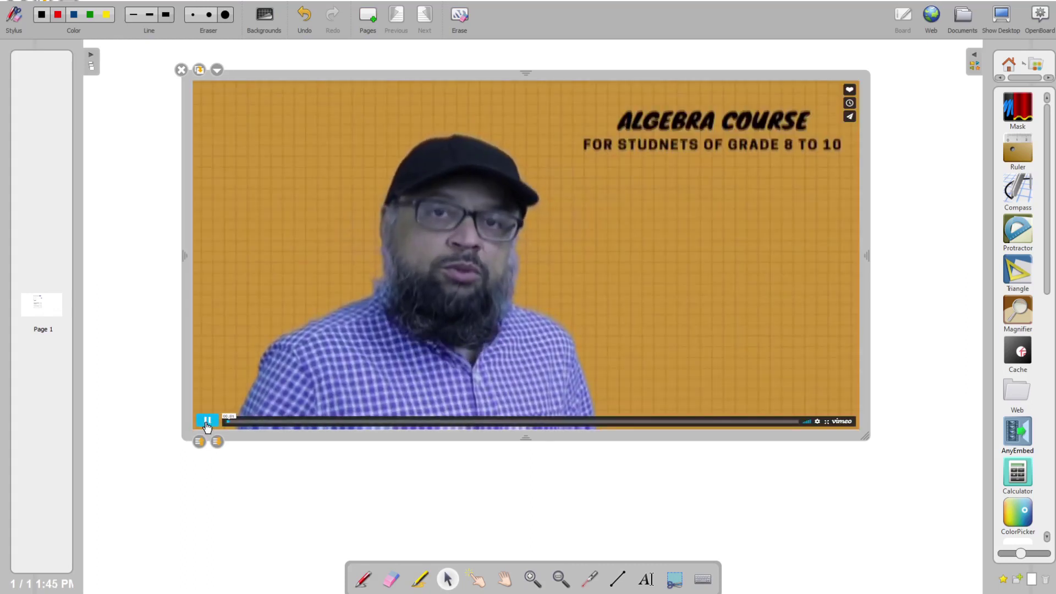
pyautogui.click(207, 423)
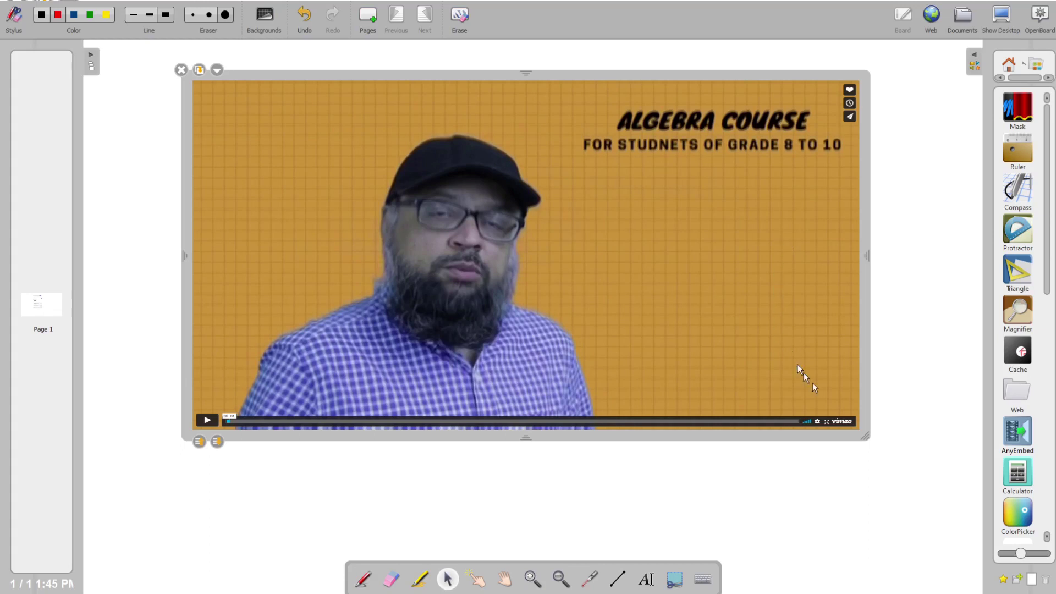
pyautogui.scroll(-6, 1016, 438)
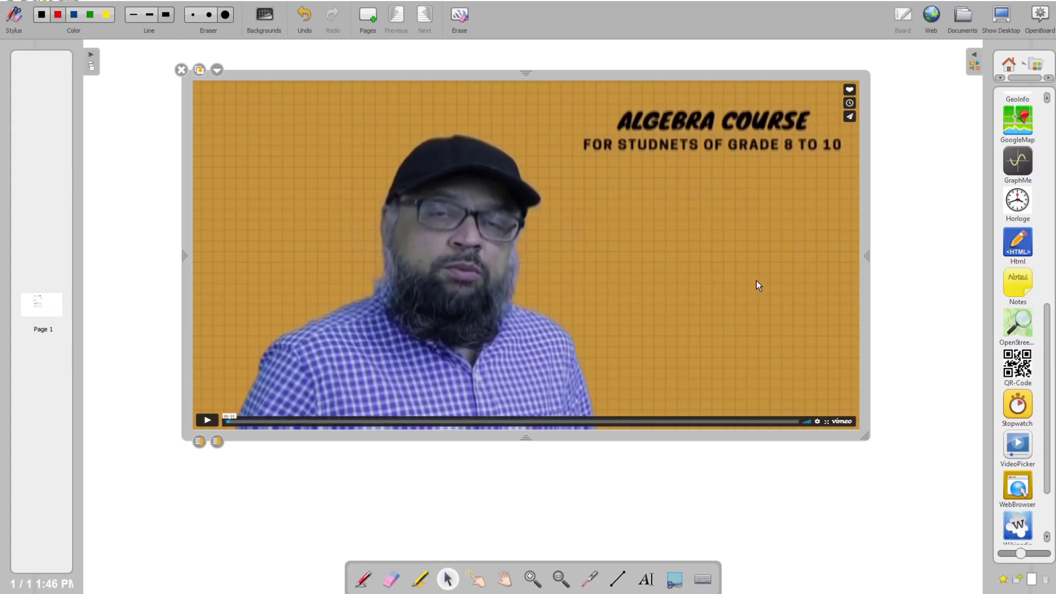
pyautogui.click(181, 70)
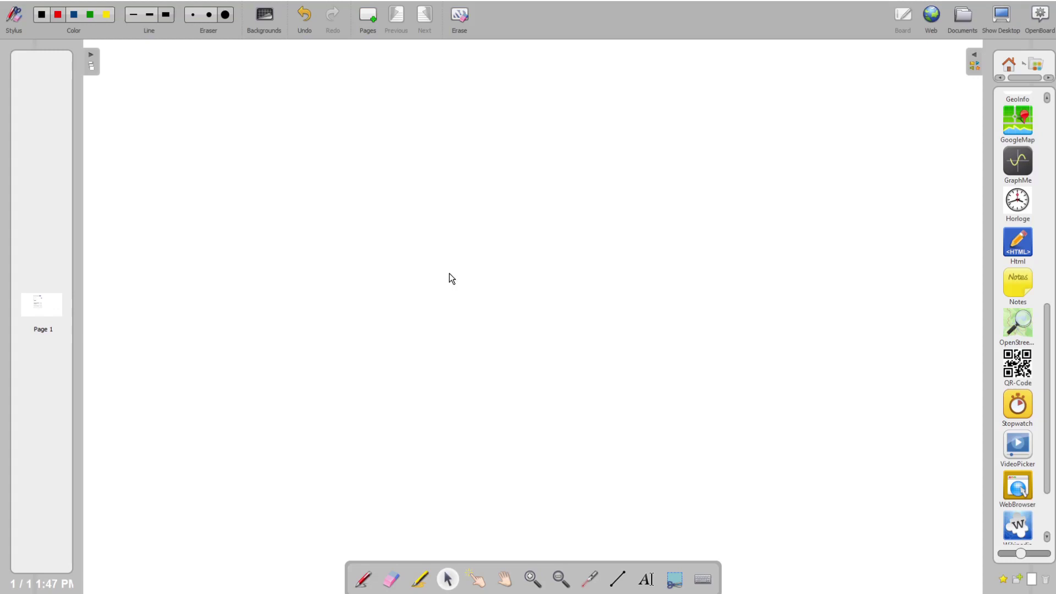
# Draw a red triangle with straight sides using the Line tool
pyautogui.click(618, 579)
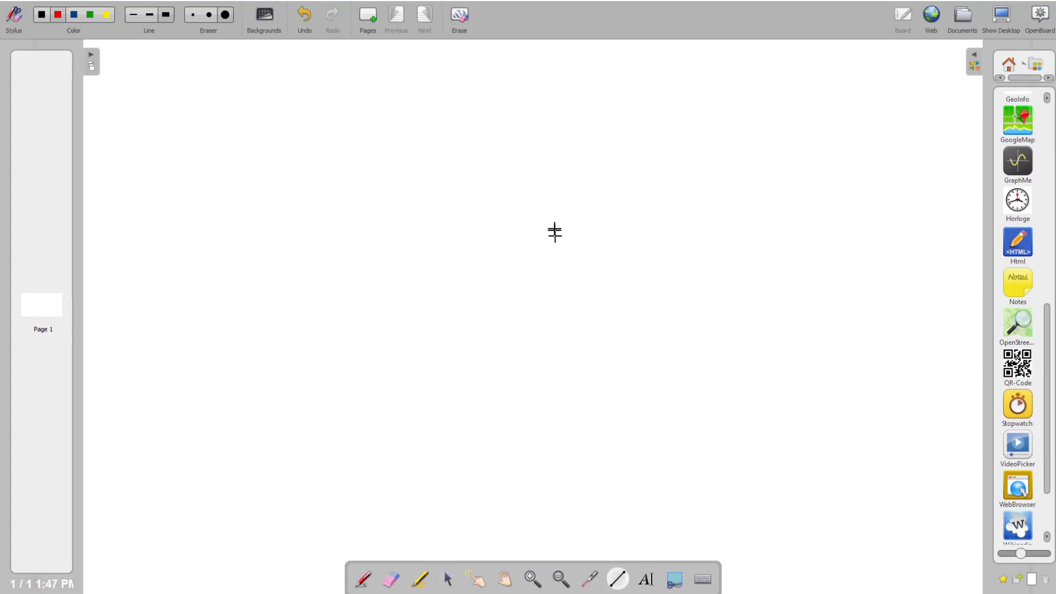
pyautogui.moveTo(554, 205)
pyautogui.mouseDown()
pyautogui.moveTo(420, 324)
pyautogui.moveTo(782, 344)
pyautogui.mouseUp()
pyautogui.moveTo(782, 344); pyautogui.dragTo(553, 206)
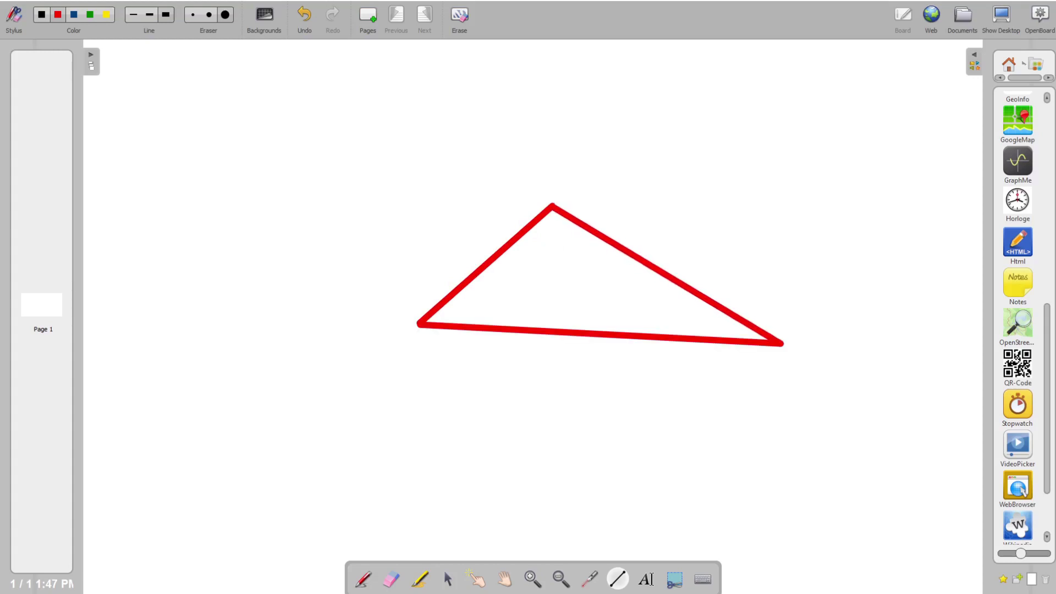
# Mark the left, top and right angles with pen arcs, undoing stray strokes
pyautogui.click(363, 579)
pyautogui.moveTo(460, 288); pyautogui.dragTo(477, 325)
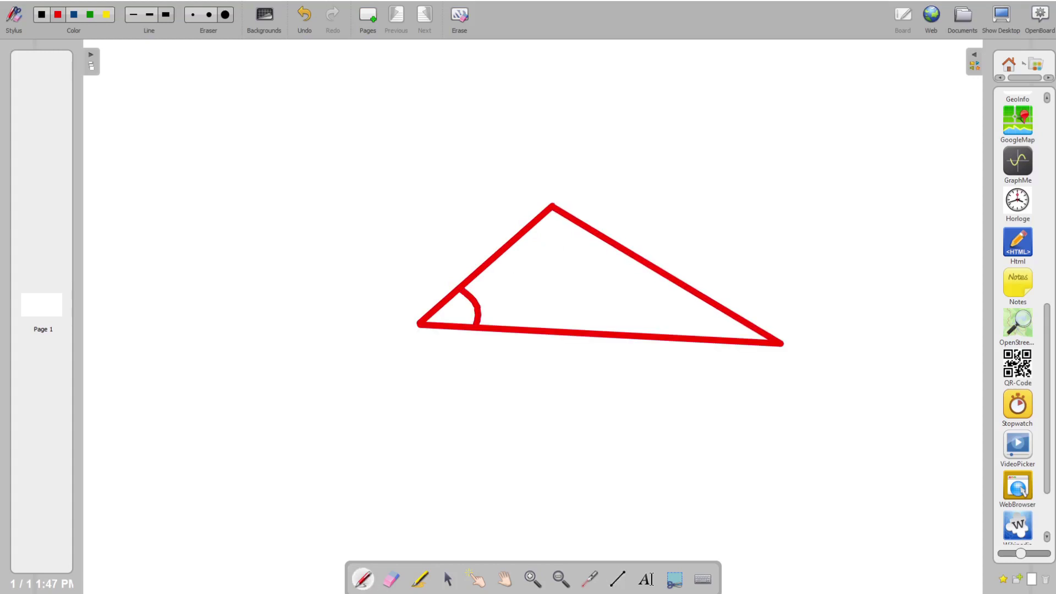
pyautogui.moveTo(528, 228)
pyautogui.mouseDown()
pyautogui.moveTo(548, 243)
pyautogui.moveTo(582, 231)
pyautogui.mouseUp()
pyautogui.moveTo(720, 310); pyautogui.dragTo(705, 335)
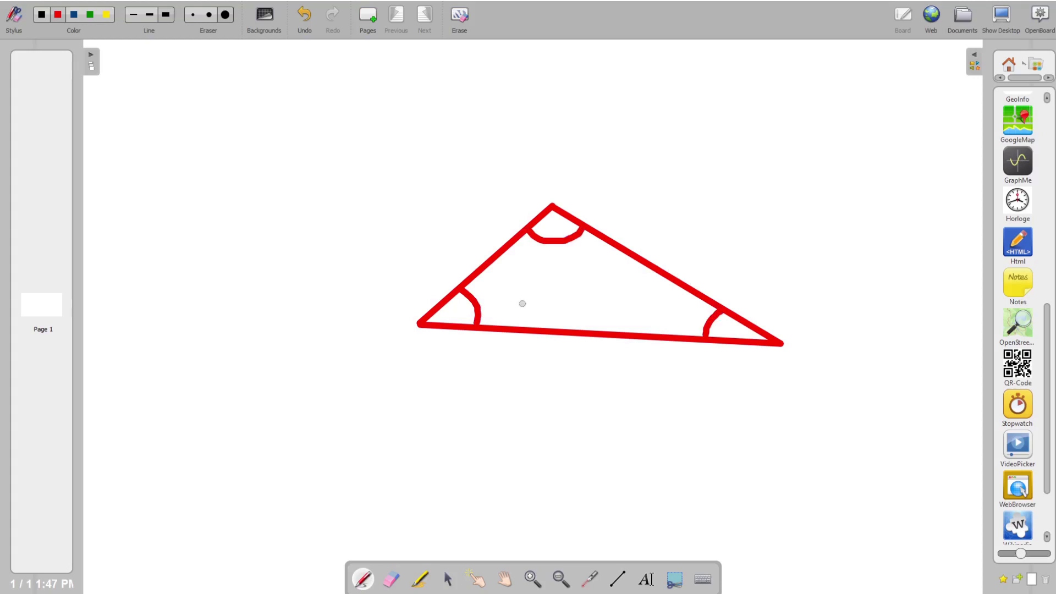
pyautogui.hotkey('ctrl', 'z')
pyautogui.moveTo(525, 293)
pyautogui.mouseDown()
pyautogui.moveTo(513, 309)
pyautogui.moveTo(501, 301)
pyautogui.moveTo(530, 310)
pyautogui.mouseUp()
pyautogui.hotkey('ctrl', 'z')
# Place a text box below the triangle and set its font to BSTGreek, Bold, size 22
pyautogui.click(648, 581)
pyautogui.click(493, 401)
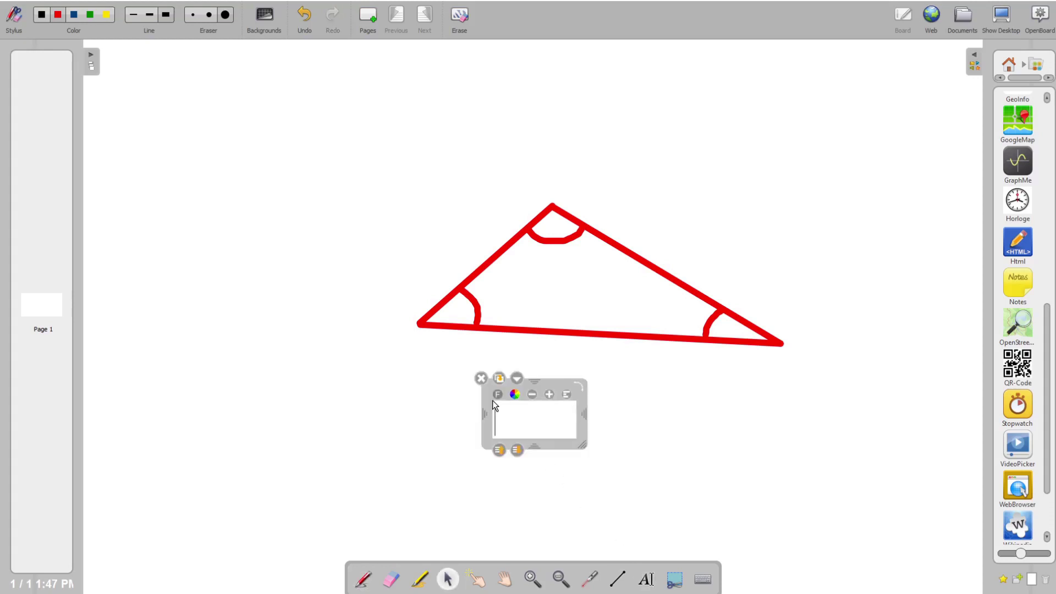
pyautogui.click(497, 394)
pyautogui.click(423, 241)
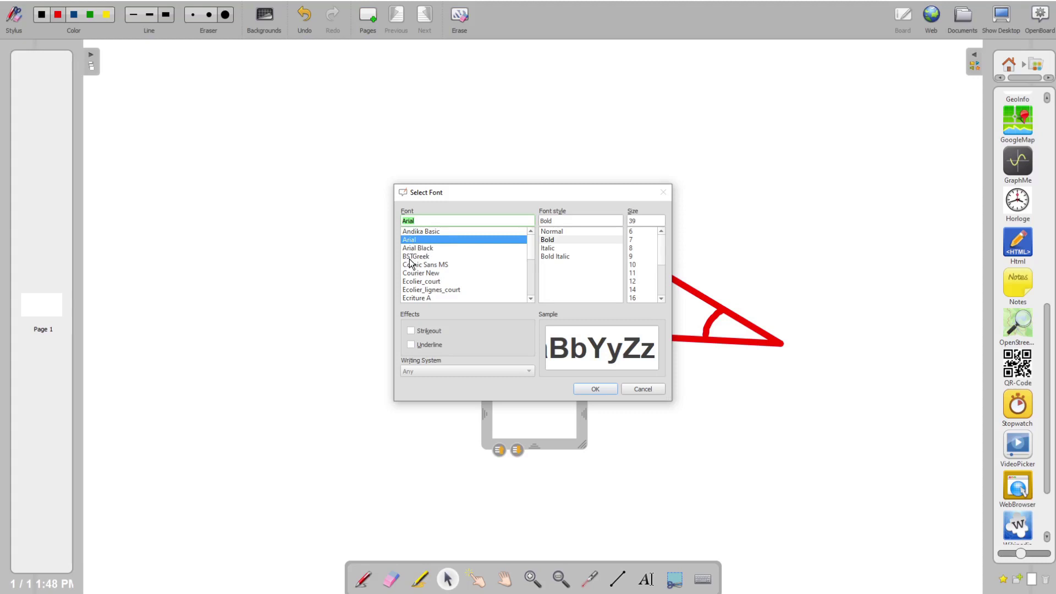
pyautogui.click(422, 257)
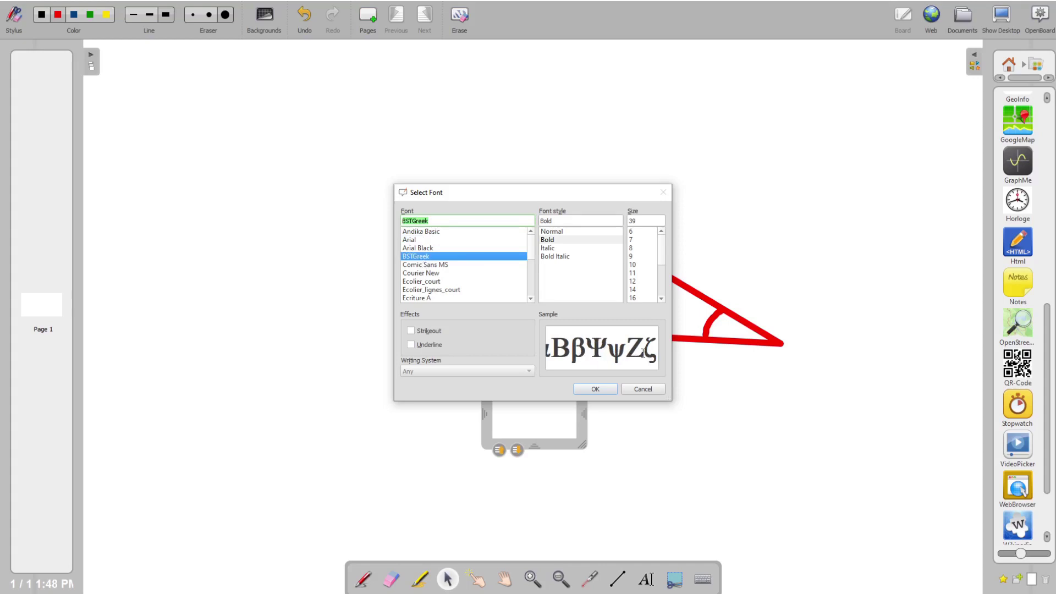
pyautogui.click(551, 241)
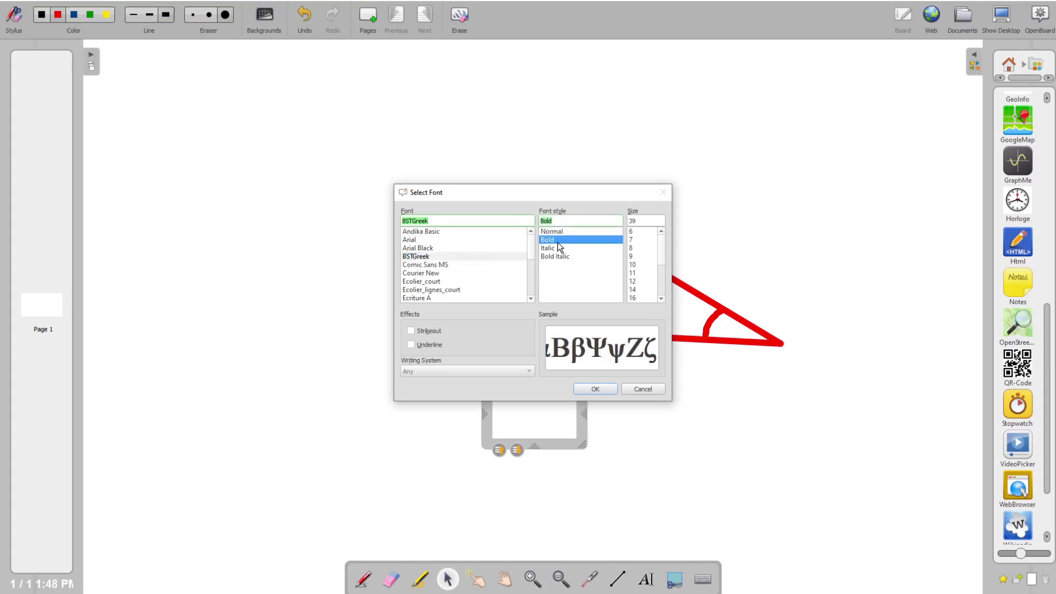
pyautogui.click(635, 298)
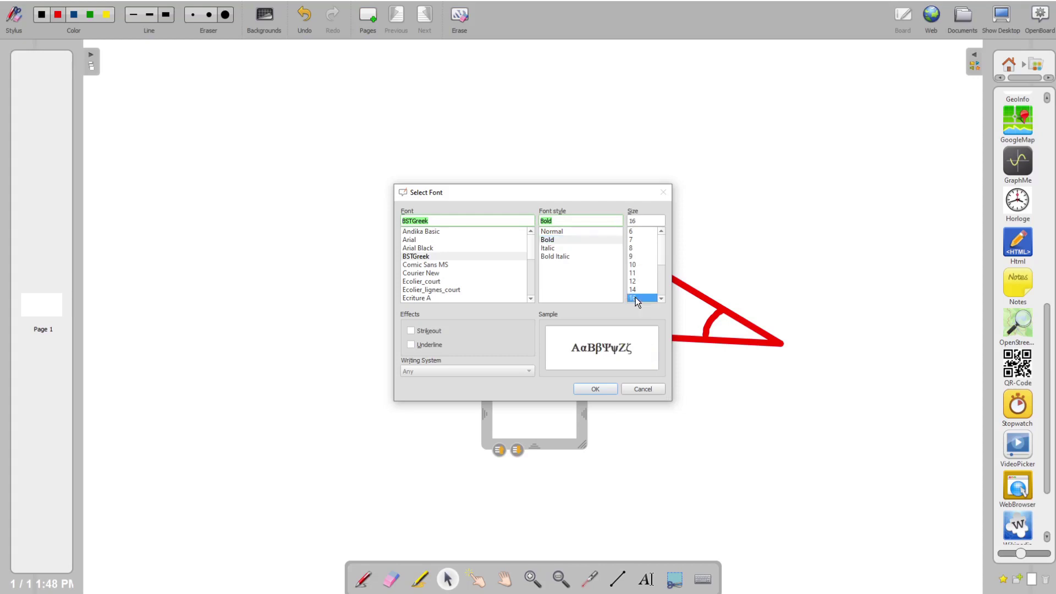
pyautogui.scroll(-1, 661, 267)
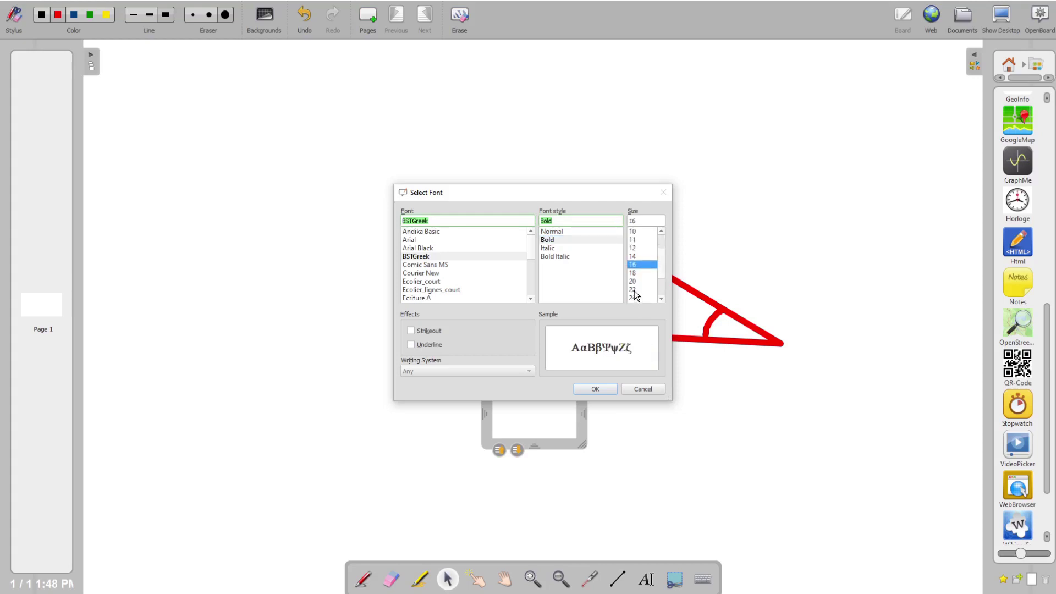
pyautogui.click(635, 290)
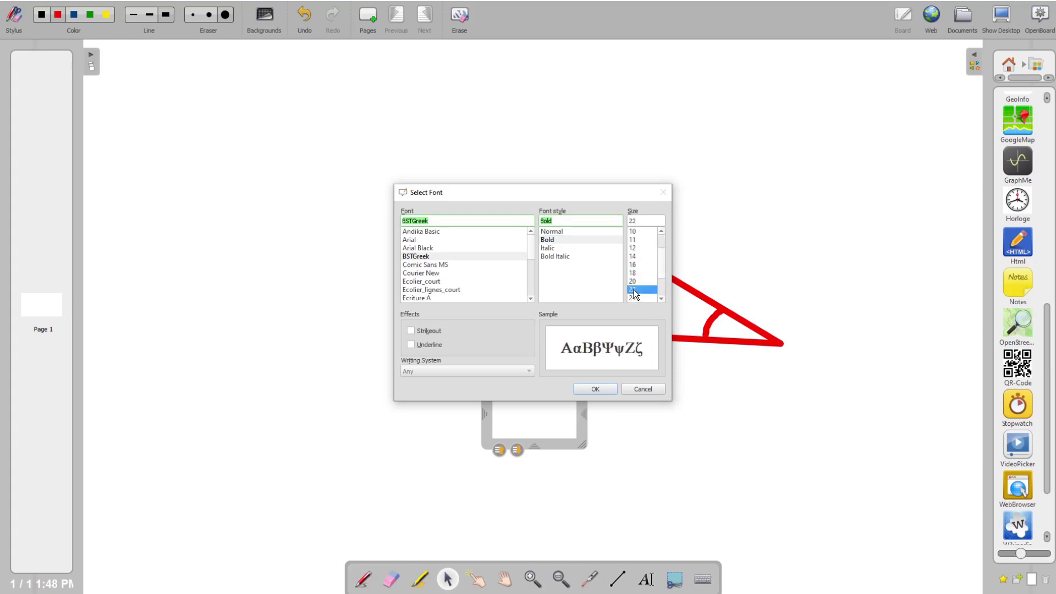
pyautogui.click(605, 387)
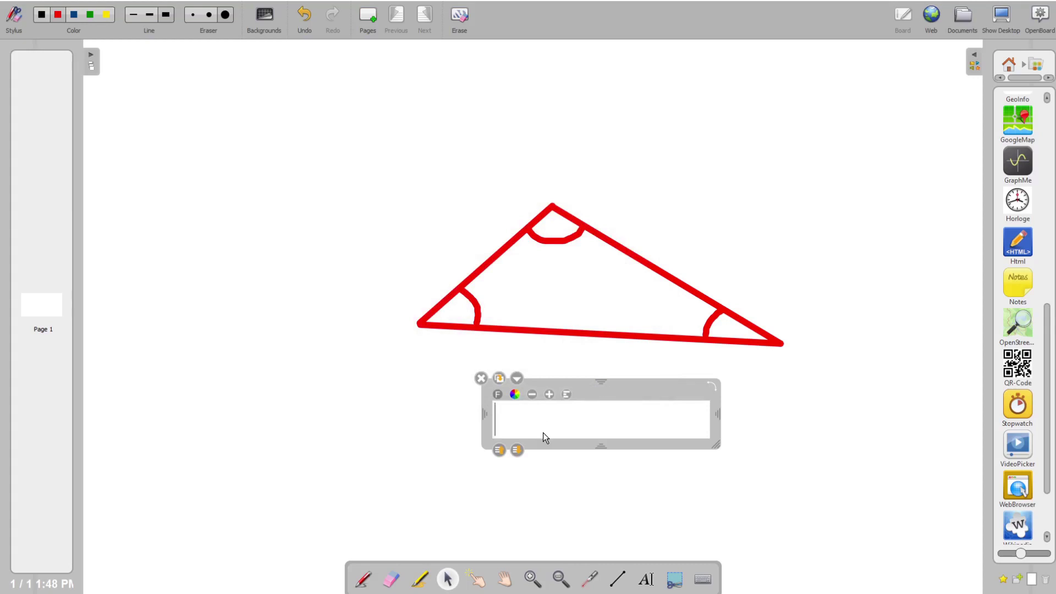
# Type a large α, duplicate it, and place α inside the triangle's left angle
pyautogui.write('α')
pyautogui.click(550, 395)
pyautogui.click(550, 395)
pyautogui.click(551, 395)
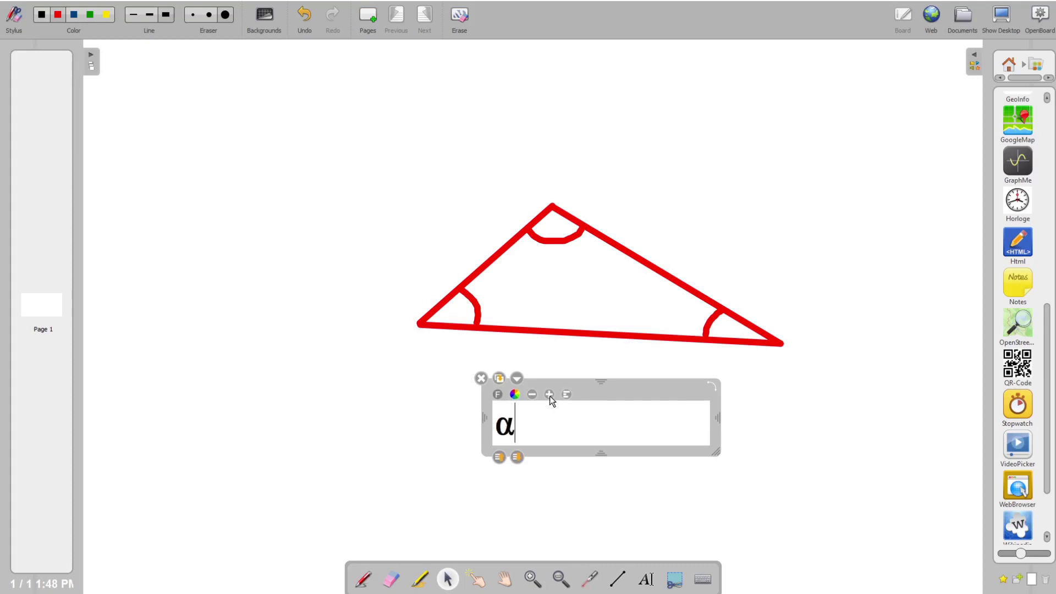
pyautogui.click(499, 378)
pyautogui.moveTo(595, 400); pyautogui.dragTo(731, 386)
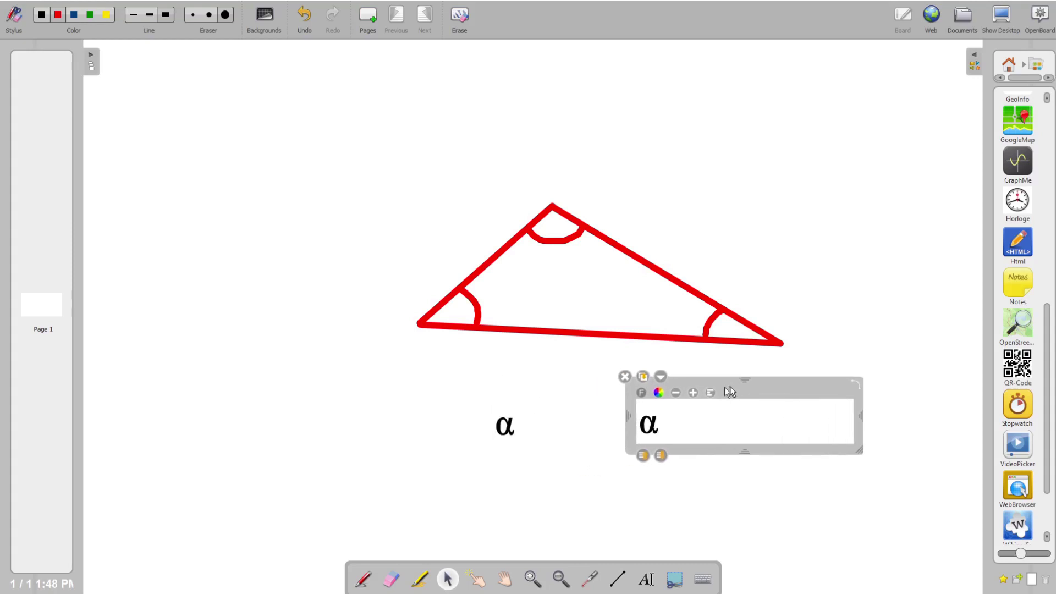
pyautogui.moveTo(540, 438); pyautogui.dragTo(535, 320)
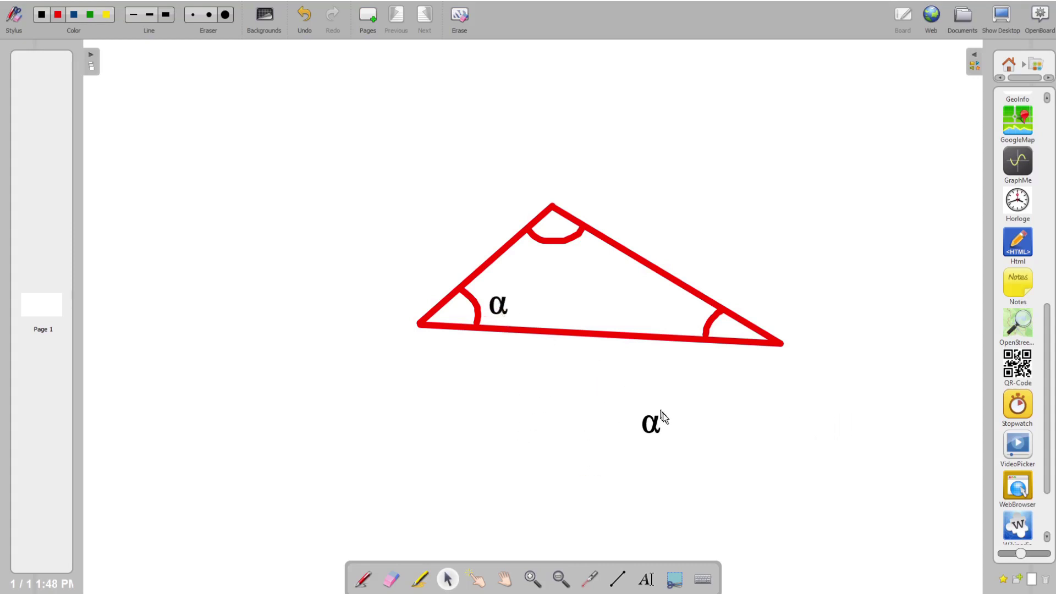
# Change the spare copies to β and γ, placing γ inside the right angle
pyautogui.click(655, 432)
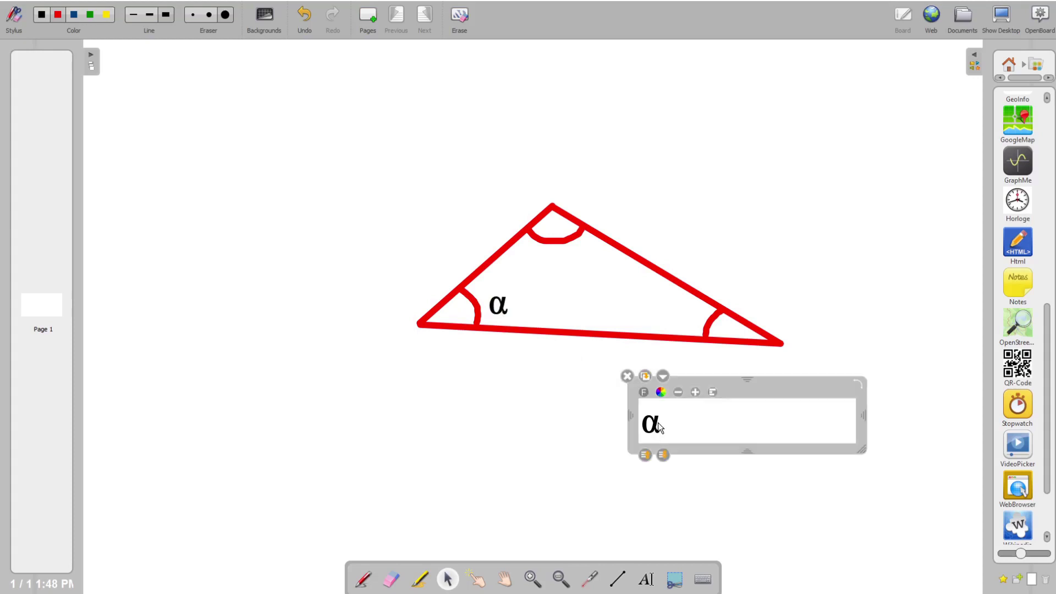
pyautogui.press('BackSpace')
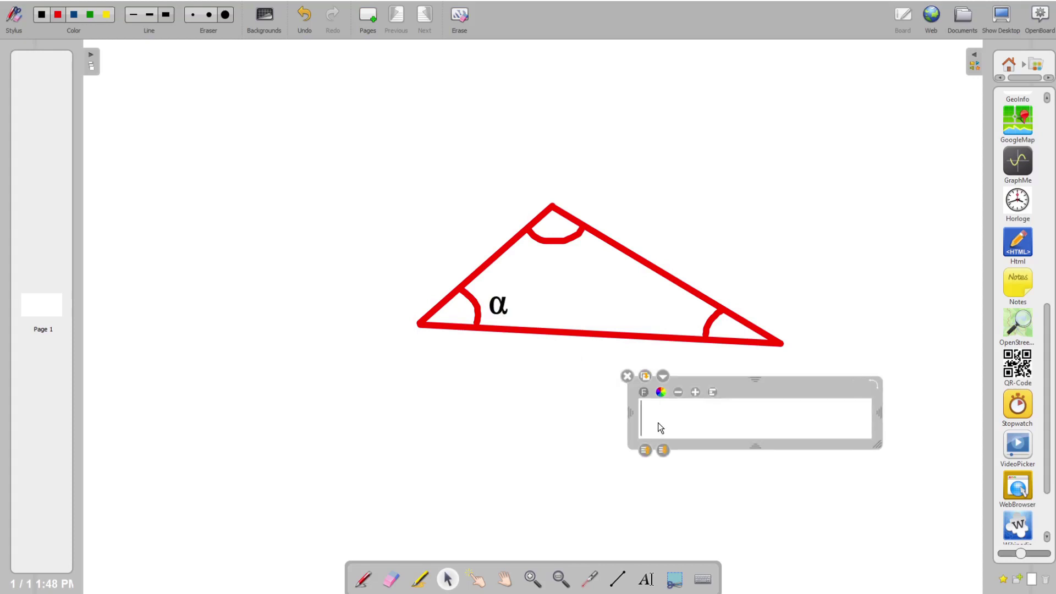
pyautogui.write('β')
pyautogui.click(645, 378)
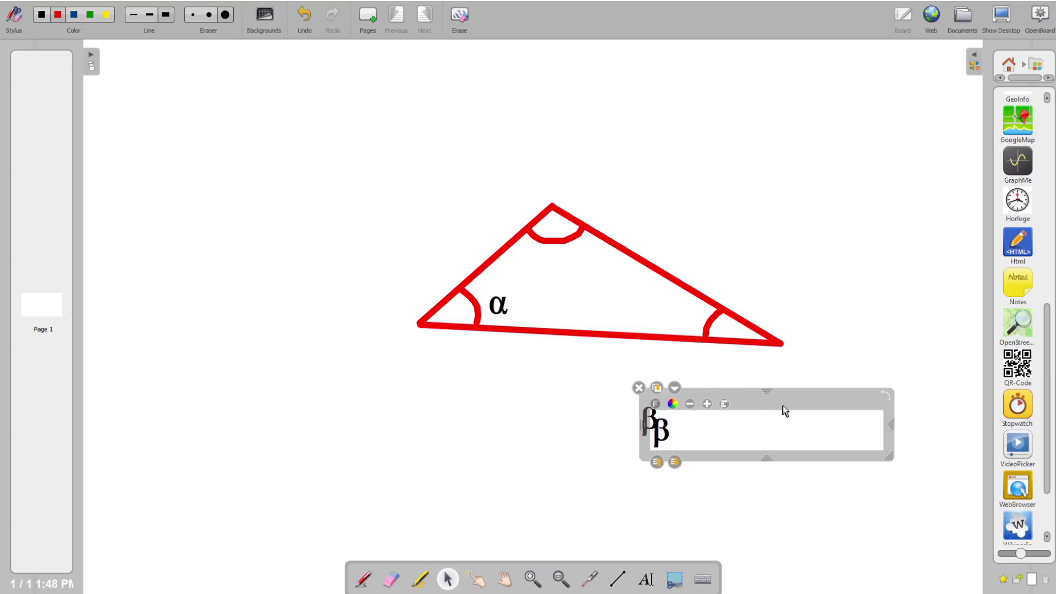
pyautogui.click(652, 422)
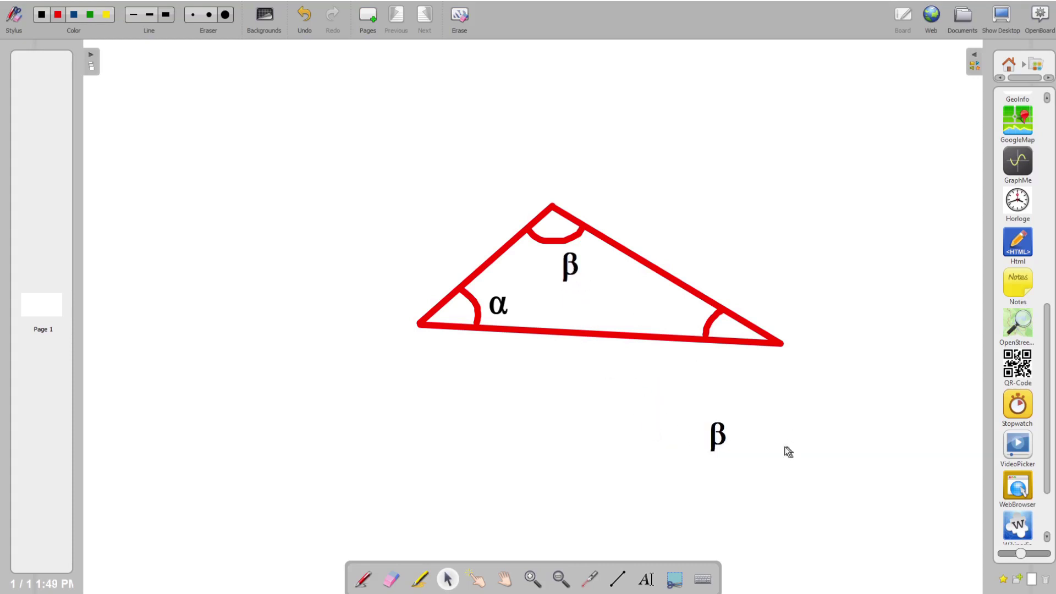
pyautogui.click(733, 438)
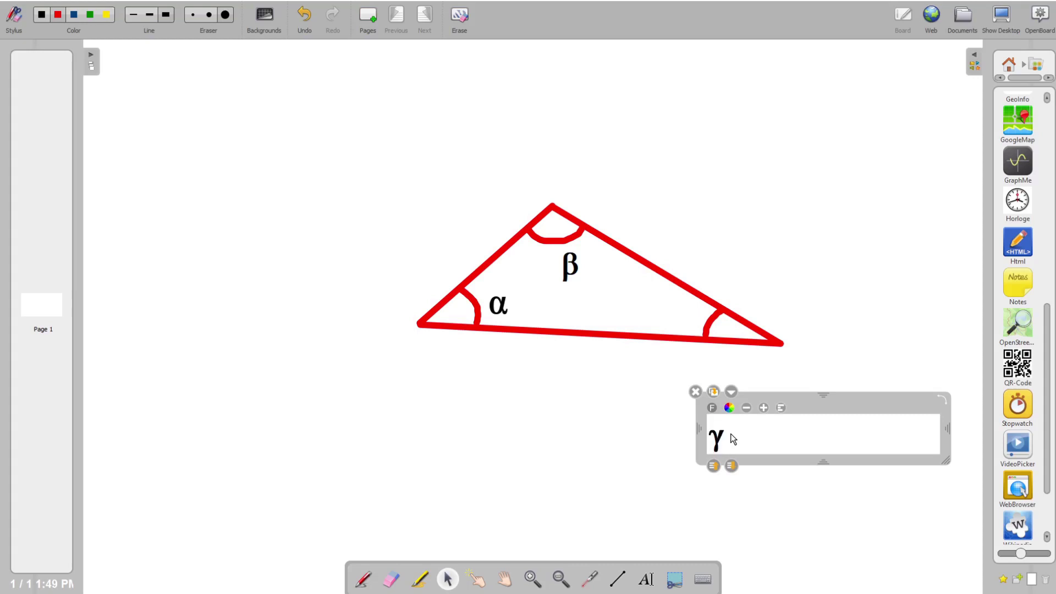
pyautogui.click(863, 481)
pyautogui.moveTo(724, 443); pyautogui.dragTo(682, 318)
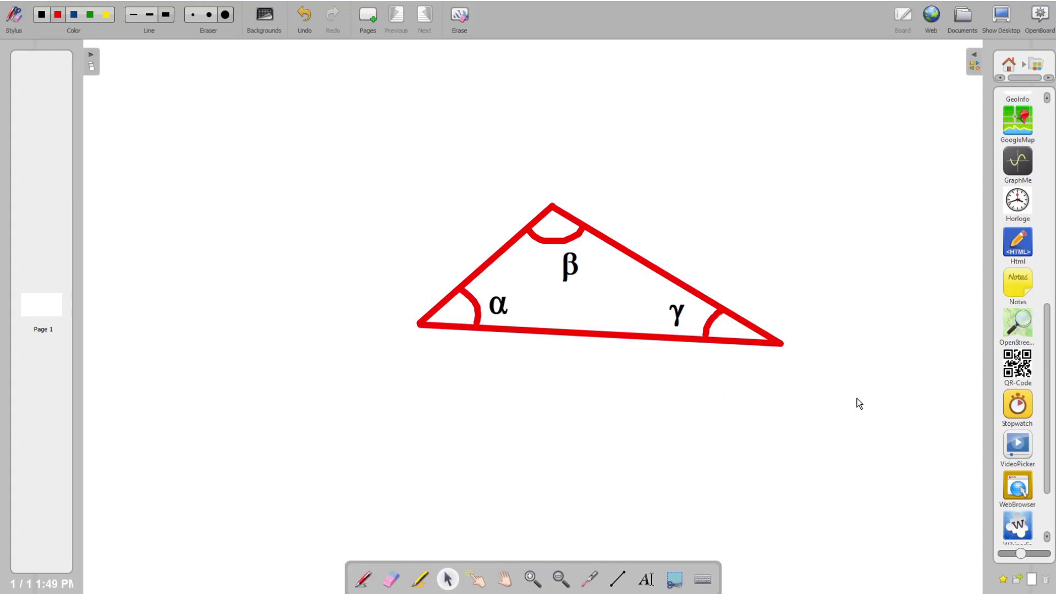
# Drag the Ruler from the library's Applications folder onto the board above the triangle
pyautogui.click(1011, 69)
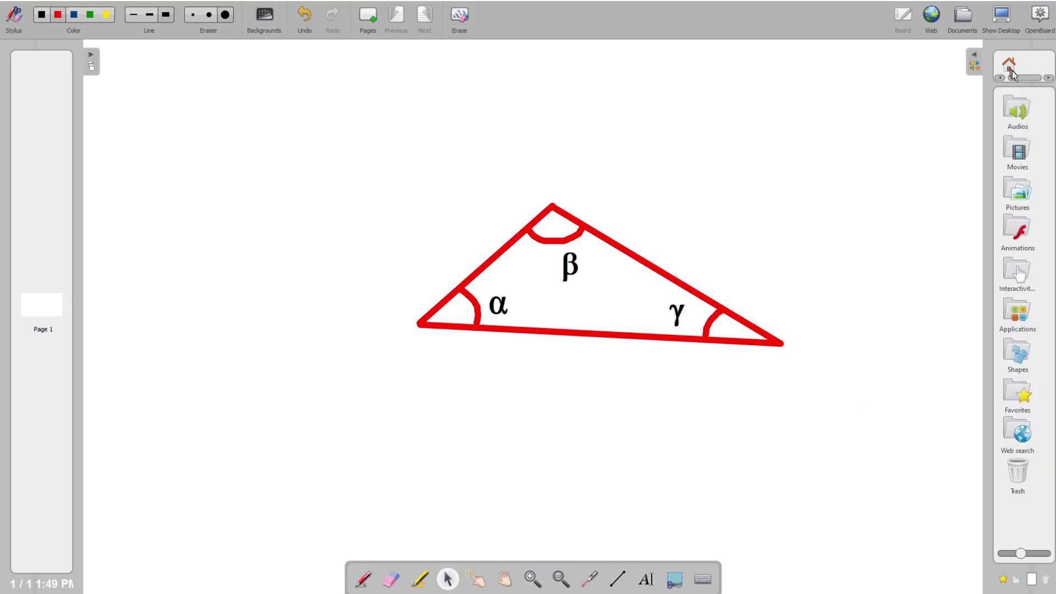
pyautogui.click(1022, 313)
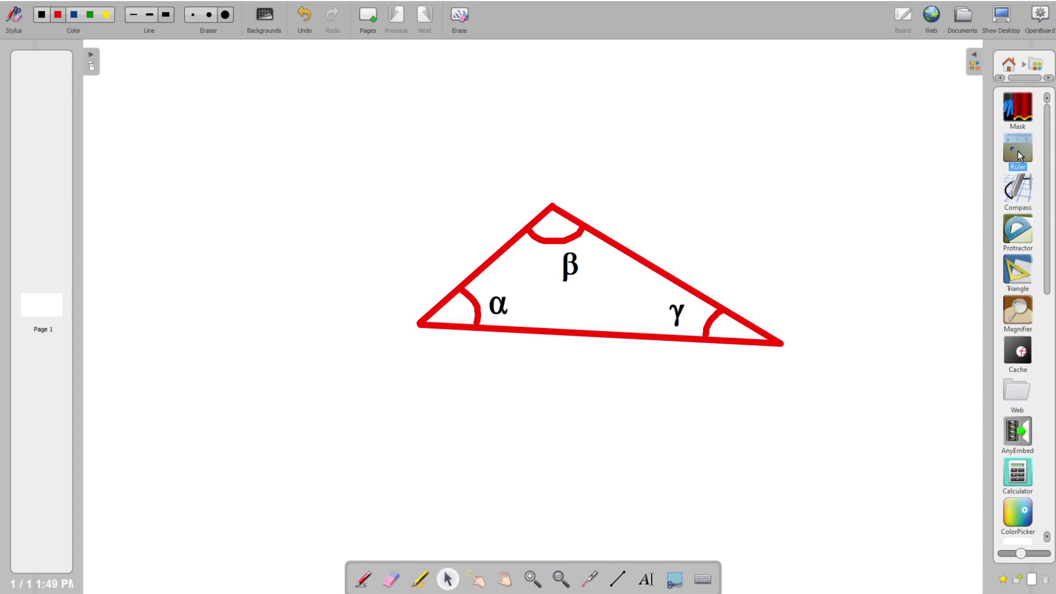
pyautogui.moveTo(1018, 151); pyautogui.dragTo(450, 170)
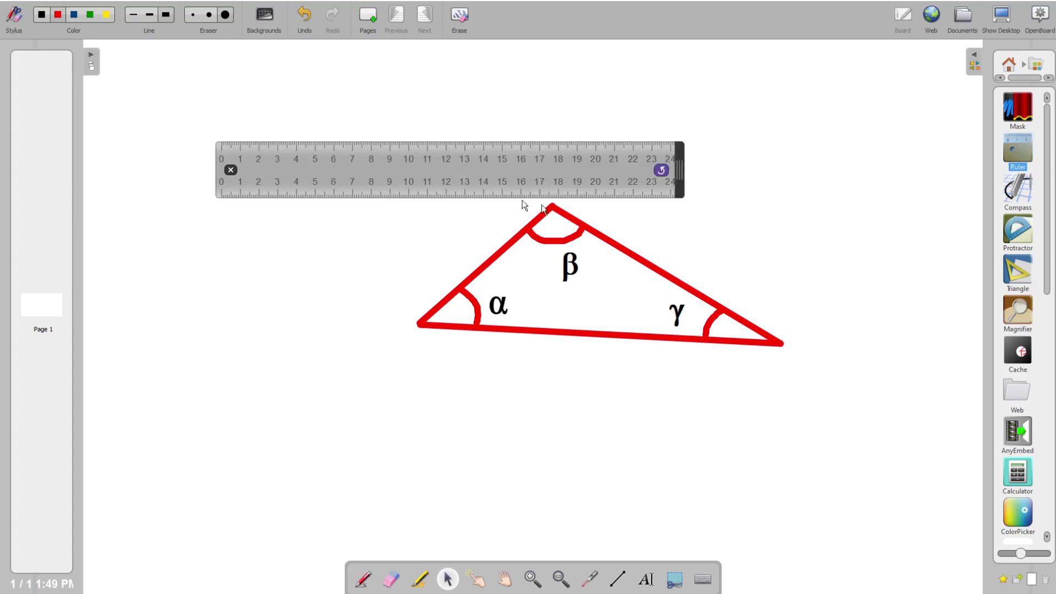
# Test-draw red pen lines along the ruler and undo them
pyautogui.click(367, 580)
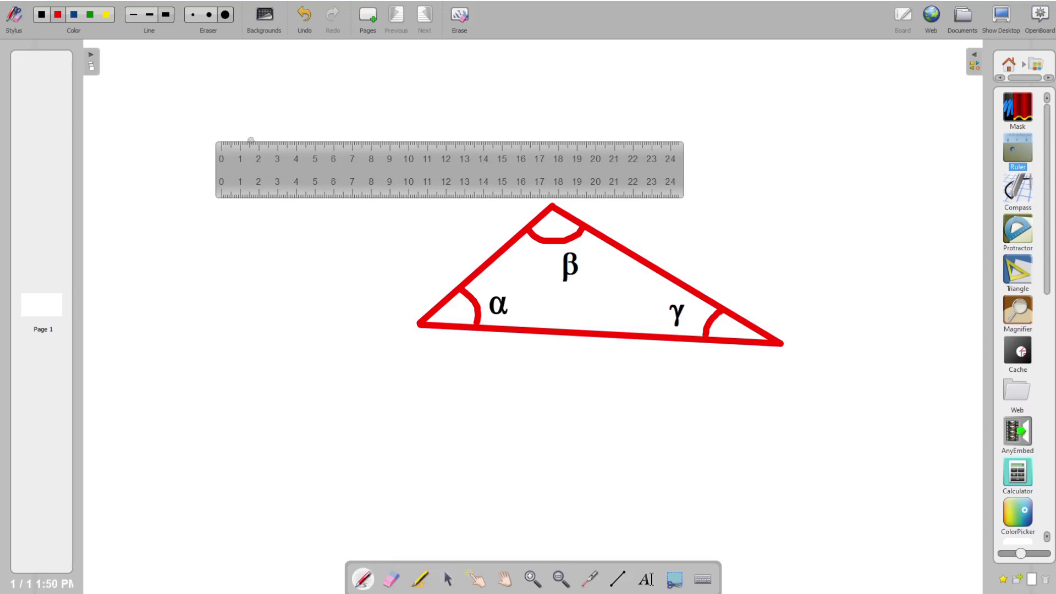
pyautogui.click(248, 138)
pyautogui.moveTo(247, 138); pyautogui.dragTo(659, 138)
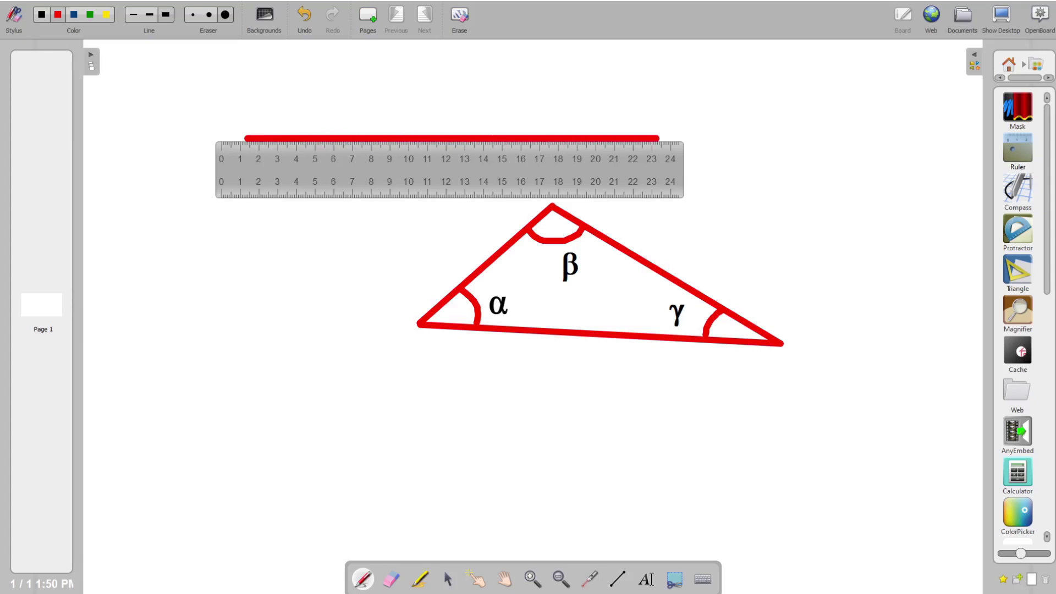
pyautogui.hotkey('ctrl', 'z')
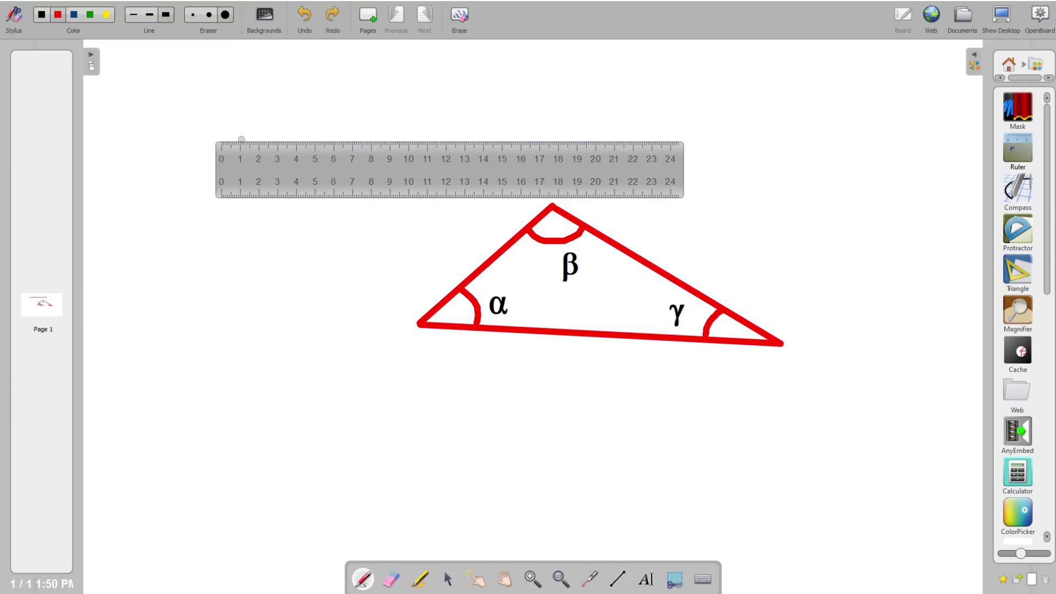
pyautogui.moveTo(242, 139)
pyautogui.mouseDown()
pyautogui.moveTo(391, 158)
pyautogui.moveTo(502, 132)
pyautogui.moveTo(594, 154)
pyautogui.moveTo(628, 138)
pyautogui.mouseUp()
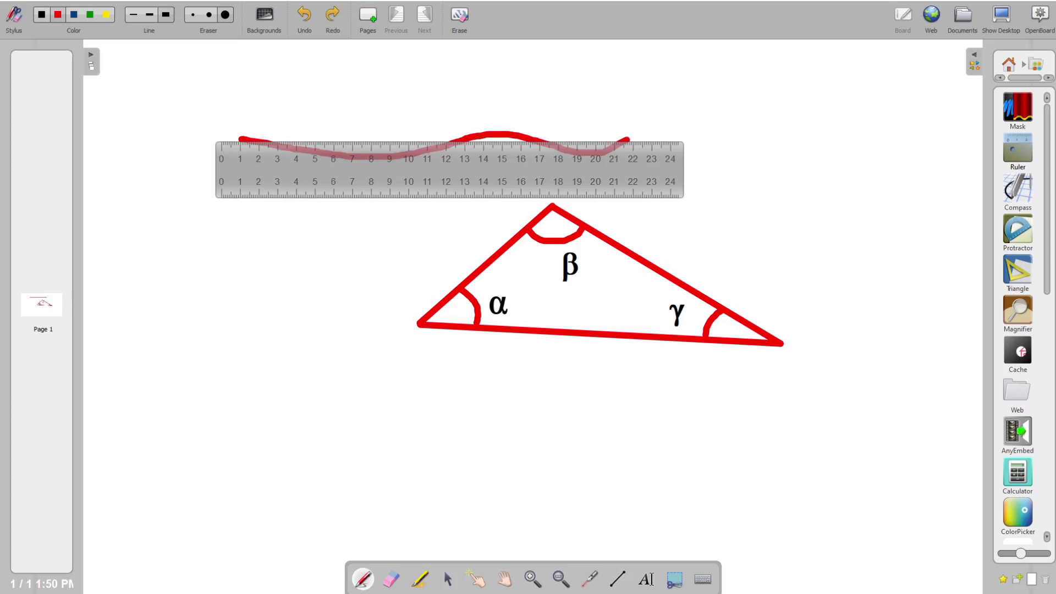
pyautogui.click(512, 149)
pyautogui.hotkey('ctrl', 'z')
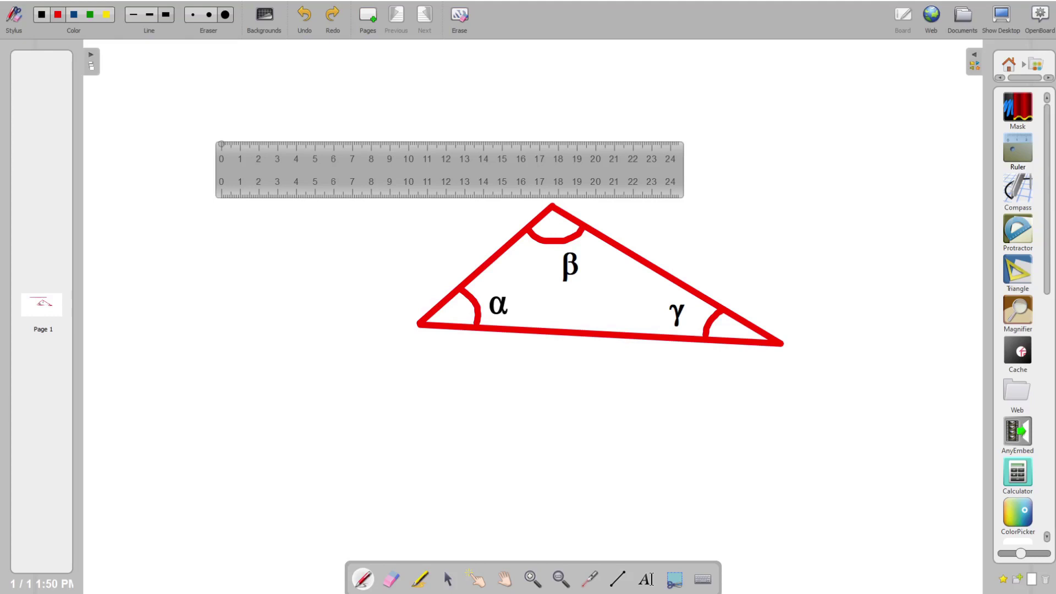
pyautogui.click(222, 138)
# Draw a straight red line along the ruler's top edge from 0 to 24, and a freehand line below it
pyautogui.moveTo(221, 138); pyautogui.dragTo(671, 139)
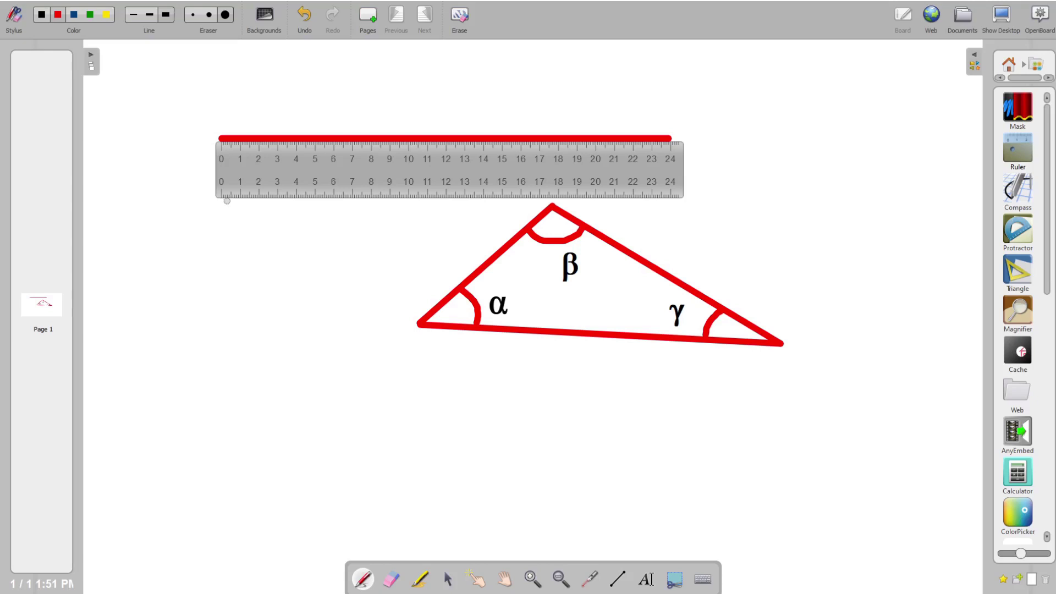
pyautogui.click(227, 201)
pyautogui.moveTo(227, 201)
pyautogui.mouseDown()
pyautogui.moveTo(265, 192)
pyautogui.moveTo(324, 201)
pyautogui.moveTo(515, 196)
pyautogui.mouseUp()
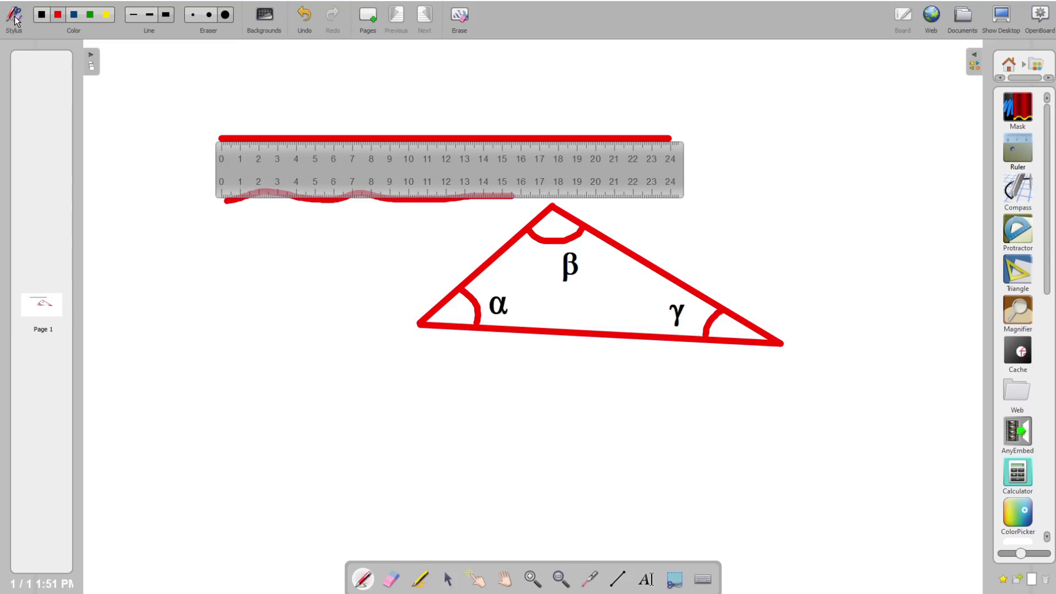
pyautogui.click(15, 21)
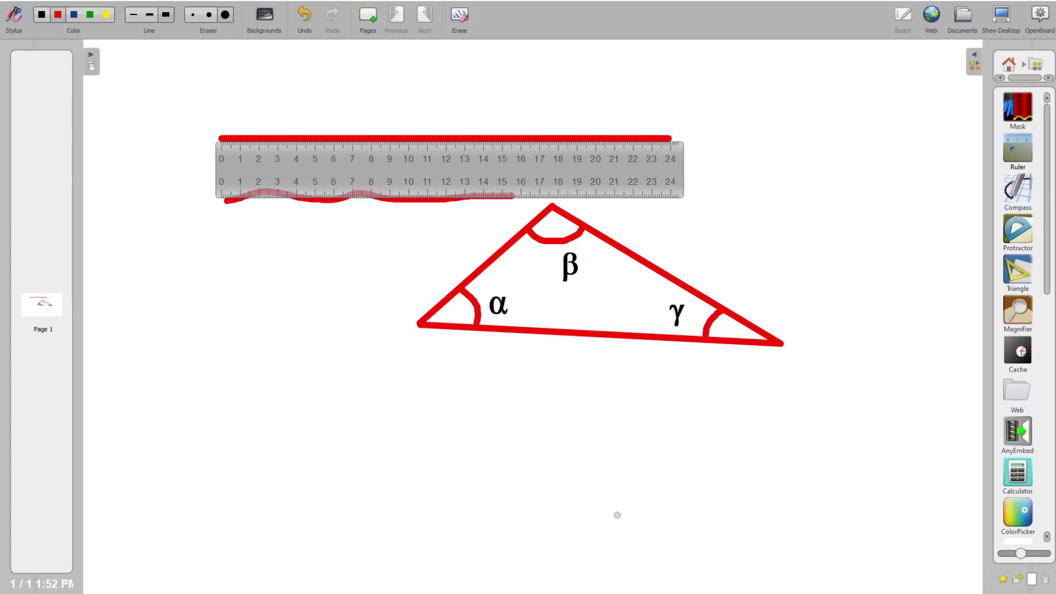
pyautogui.click(15, 20)
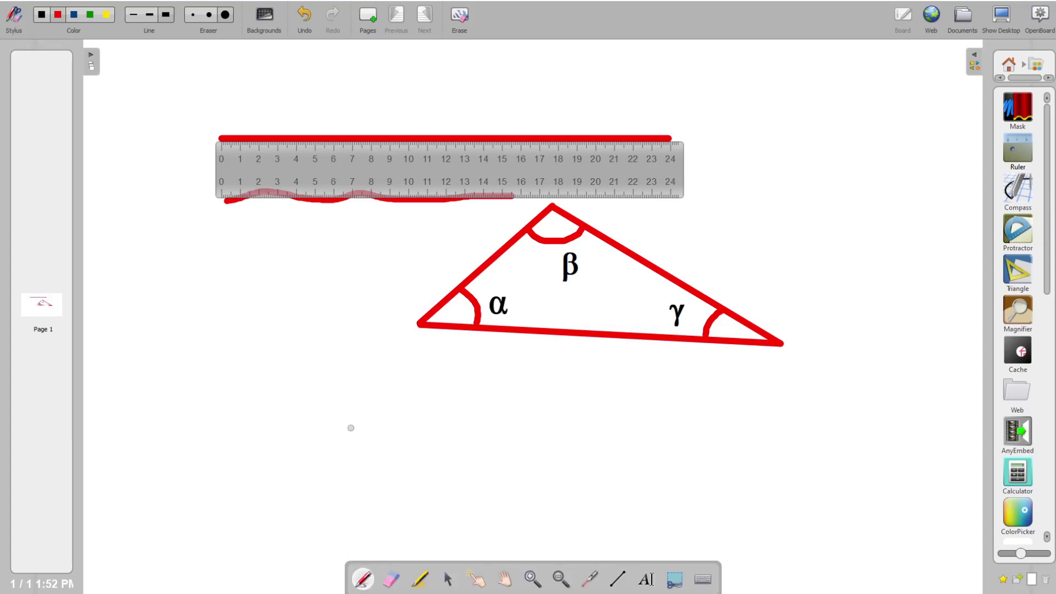